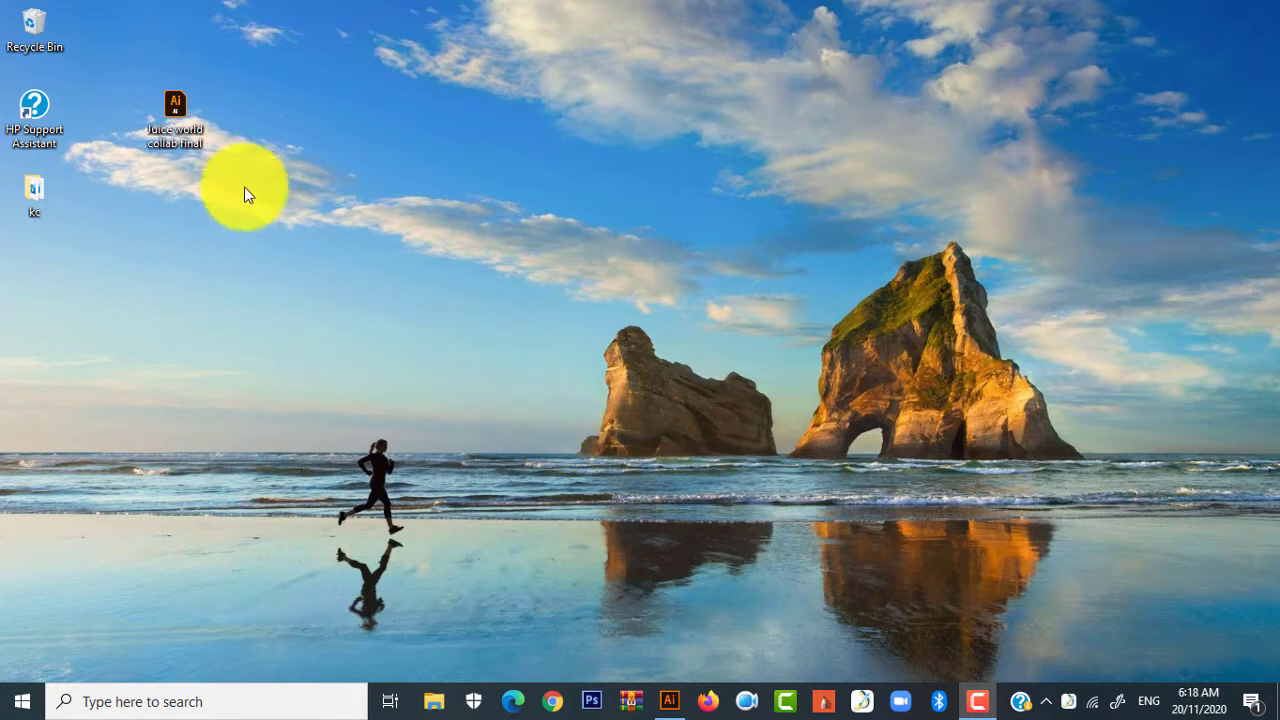
Open the 'Juice world collab final' artwork from the desktop in Illustrator, undoing an accidental icon move.
{"action": "left_click_drag", "start_coordinate": [178, 104], "coordinate": [117, 40]}
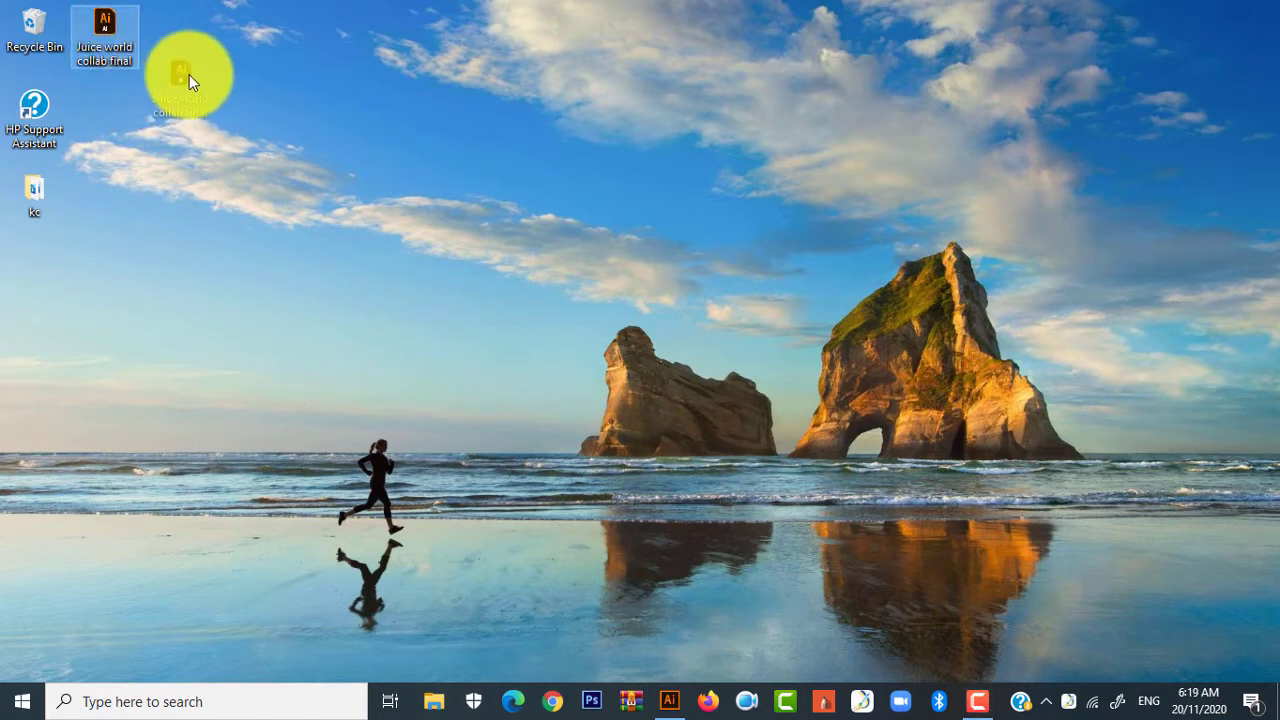
{"action": "key", "text": "ctrl+z"}
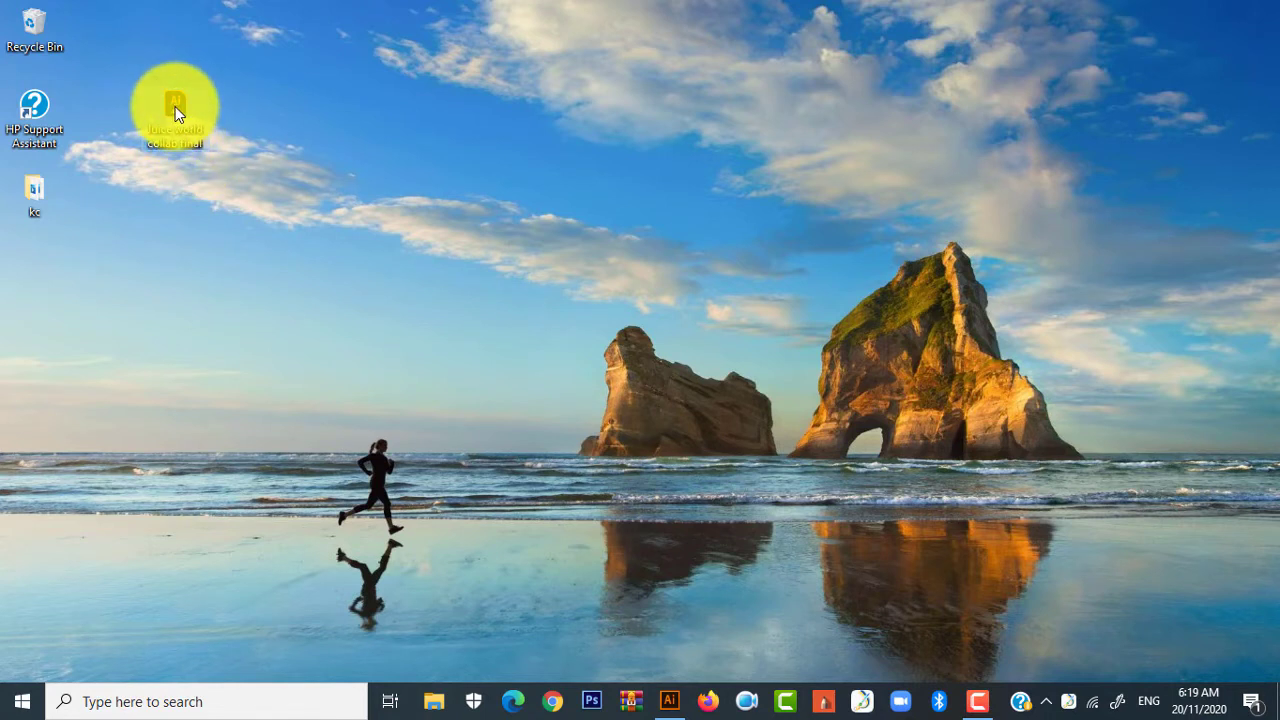
{"action": "double_click", "coordinate": [175, 113]}
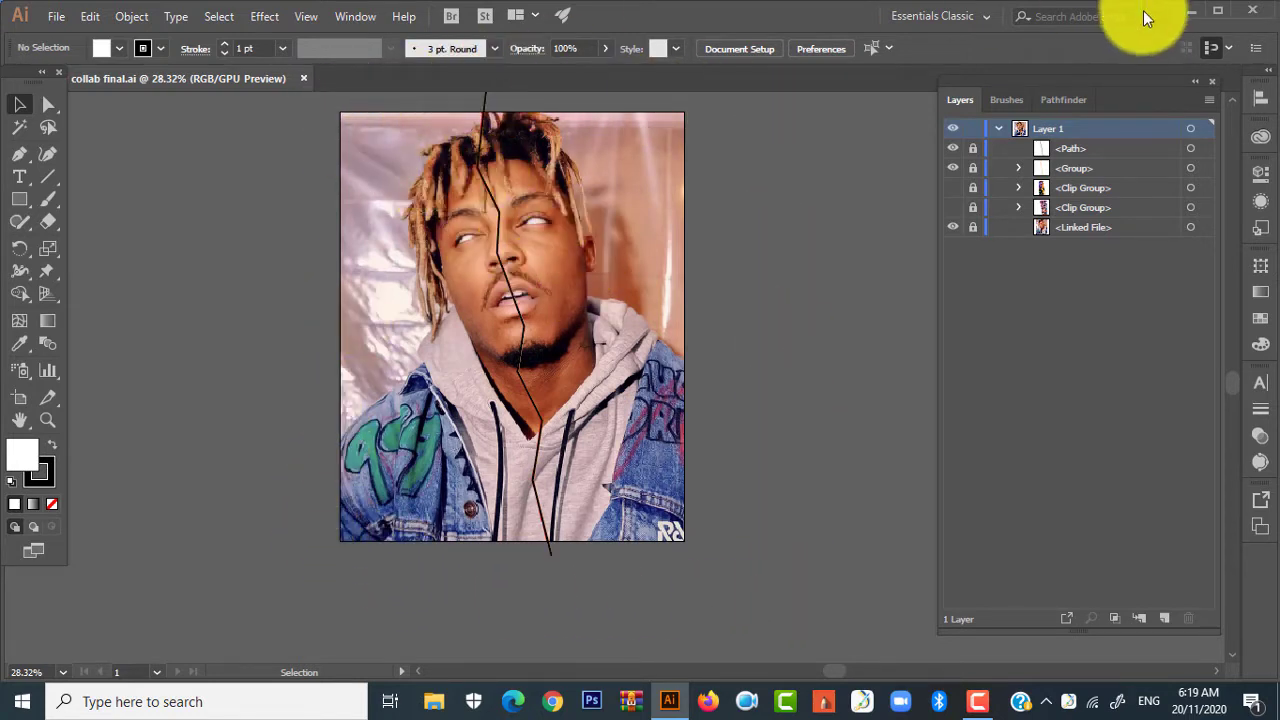
Maximize Illustrator and show the hidden clip groups in the Layers panel.
{"action": "left_click", "coordinate": [1218, 12]}
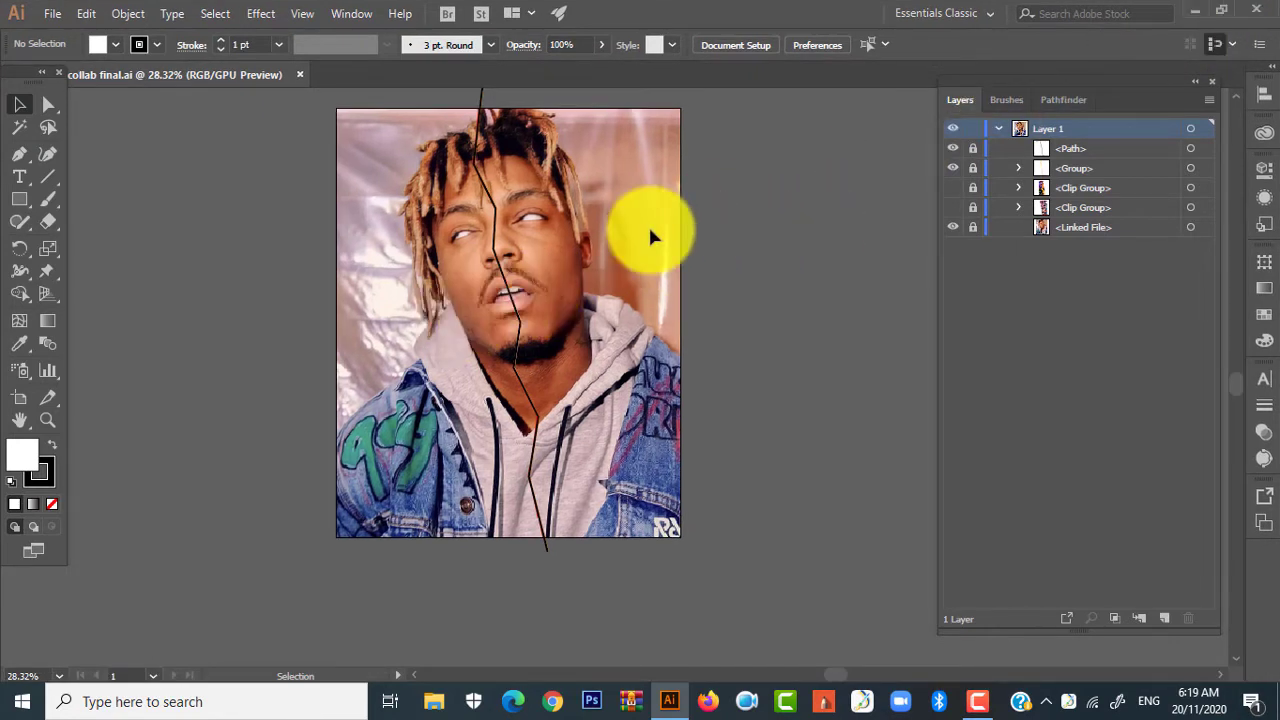
{"action": "scroll", "coordinate": [650, 237], "scroll_direction": "up", "scroll_amount": 1}
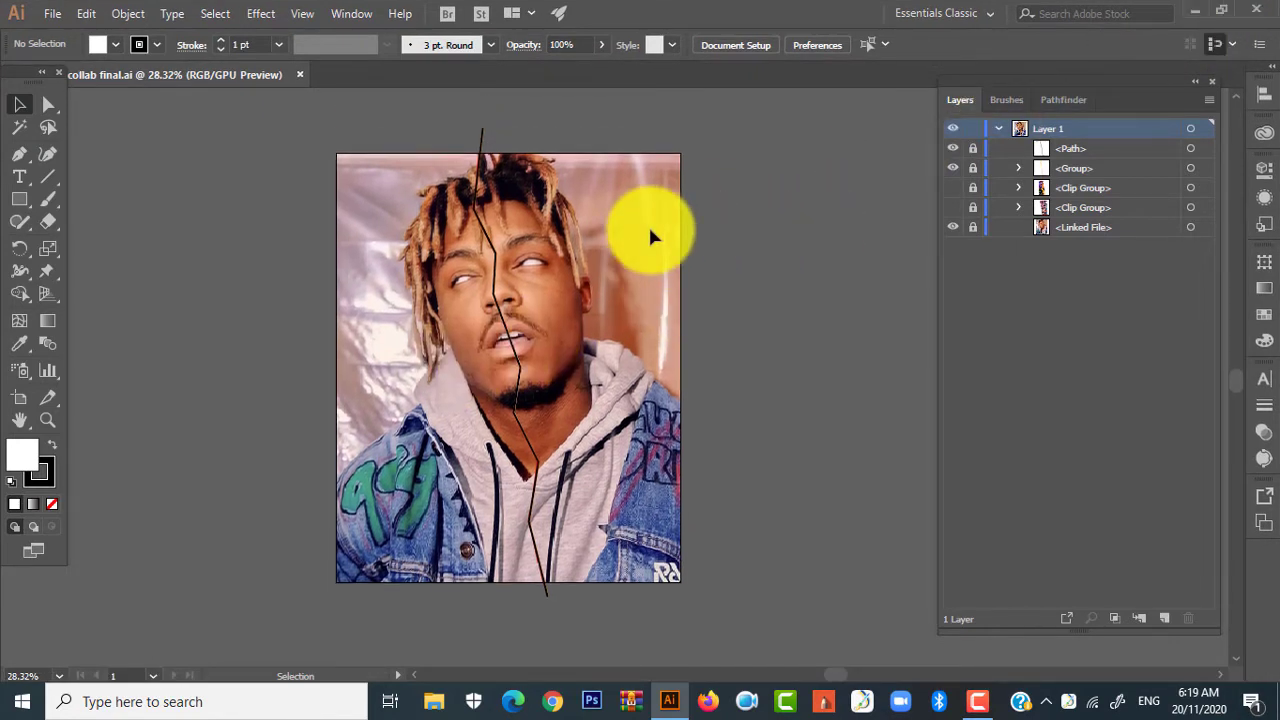
{"action": "left_click", "coordinate": [953, 188]}
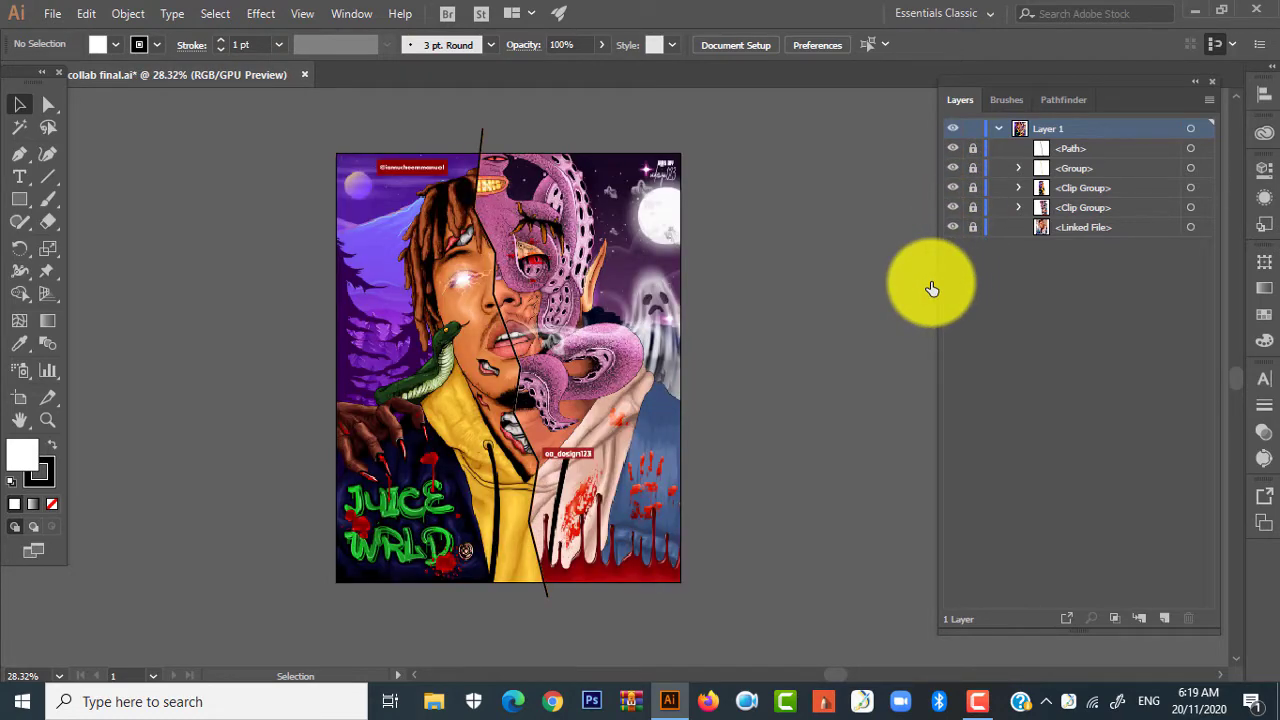
Zoom in on the face in the artwork, then minimize Illustrator.
{"action": "left_click", "coordinate": [47, 420]}
{"action": "left_click_drag", "start_coordinate": [466, 333], "coordinate": [352, 486]}
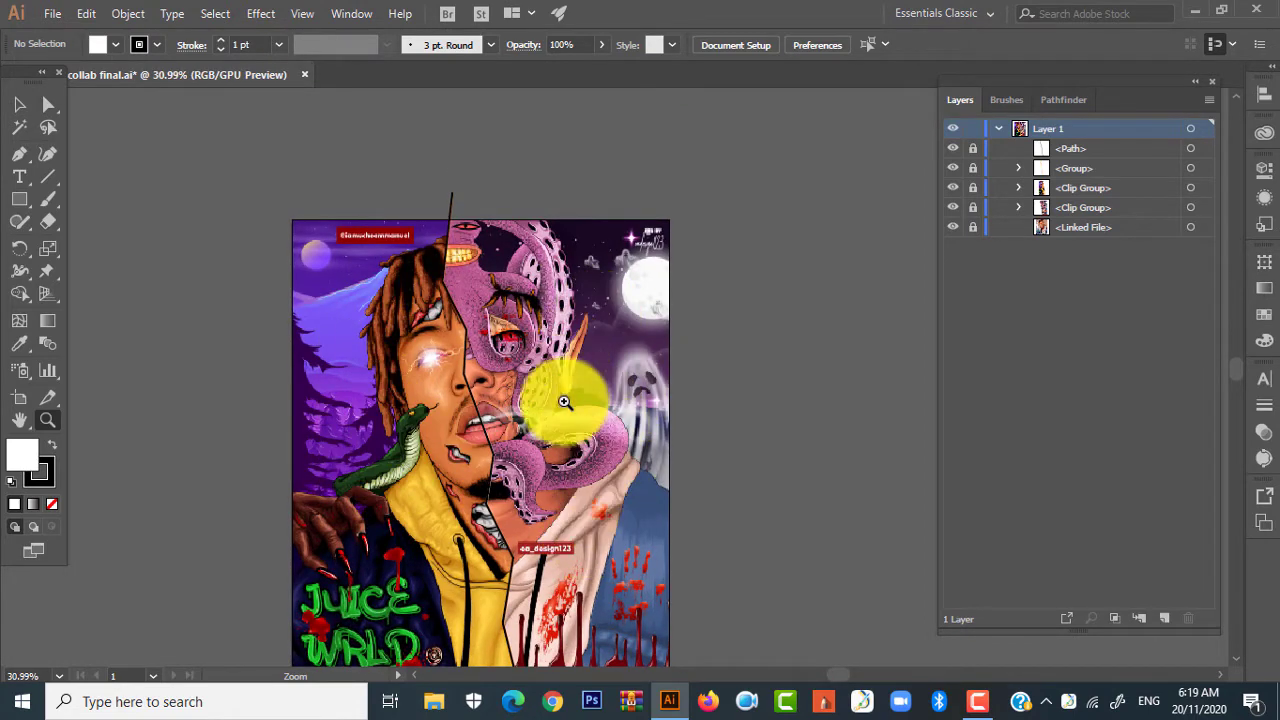
{"action": "scroll", "coordinate": [520, 273], "scroll_direction": "down", "scroll_amount": 2}
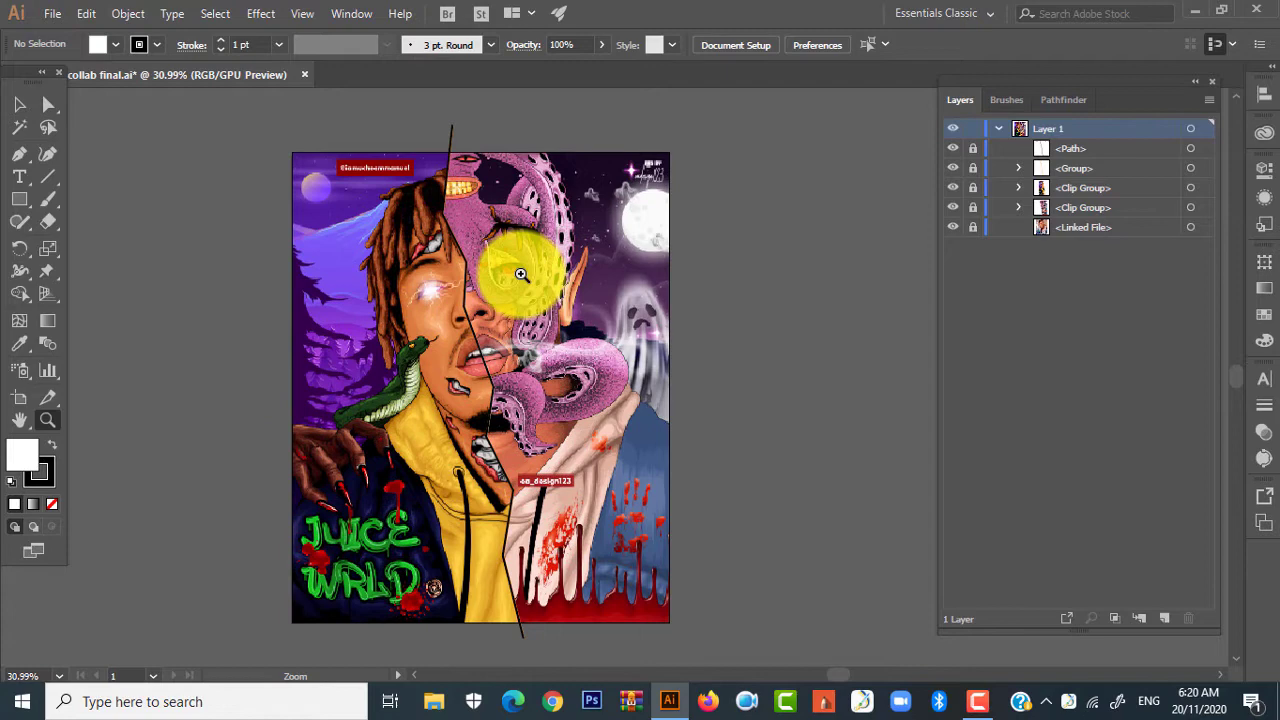
{"action": "left_click", "coordinate": [1195, 9]}
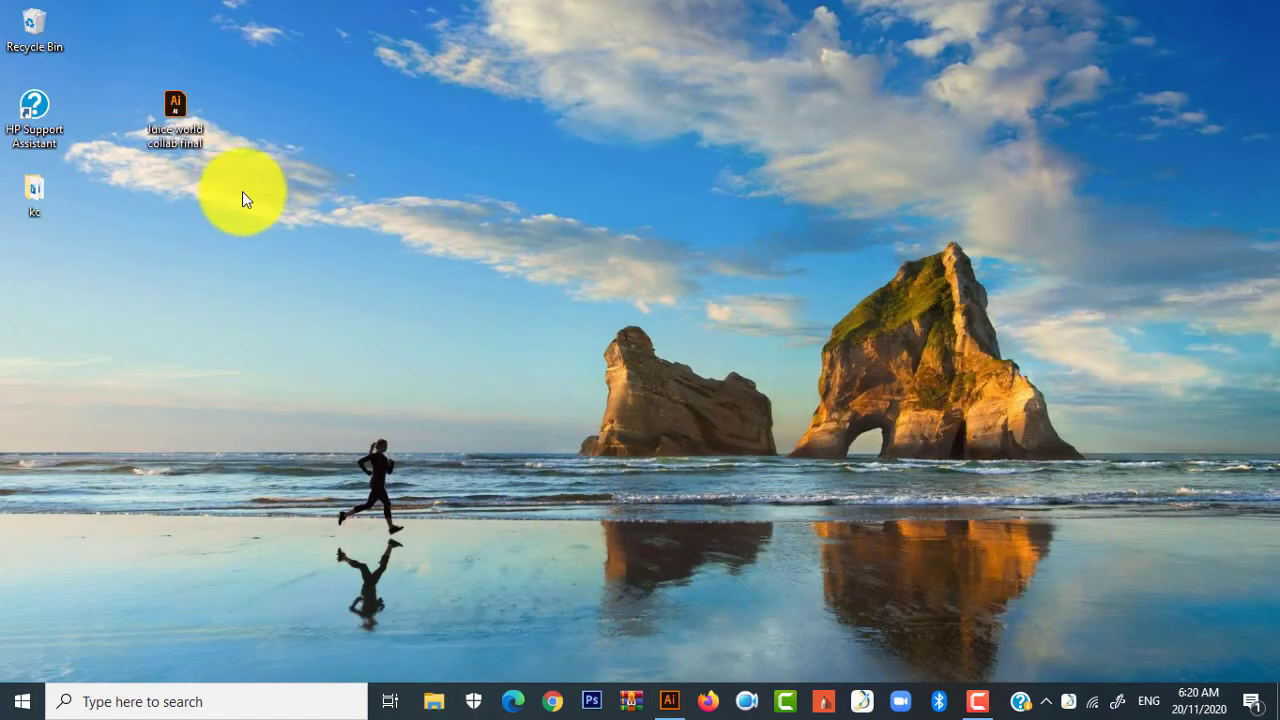
Save 'Juice world collab final.ai' with all layers visible.
{"action": "left_click", "coordinate": [670, 704]}
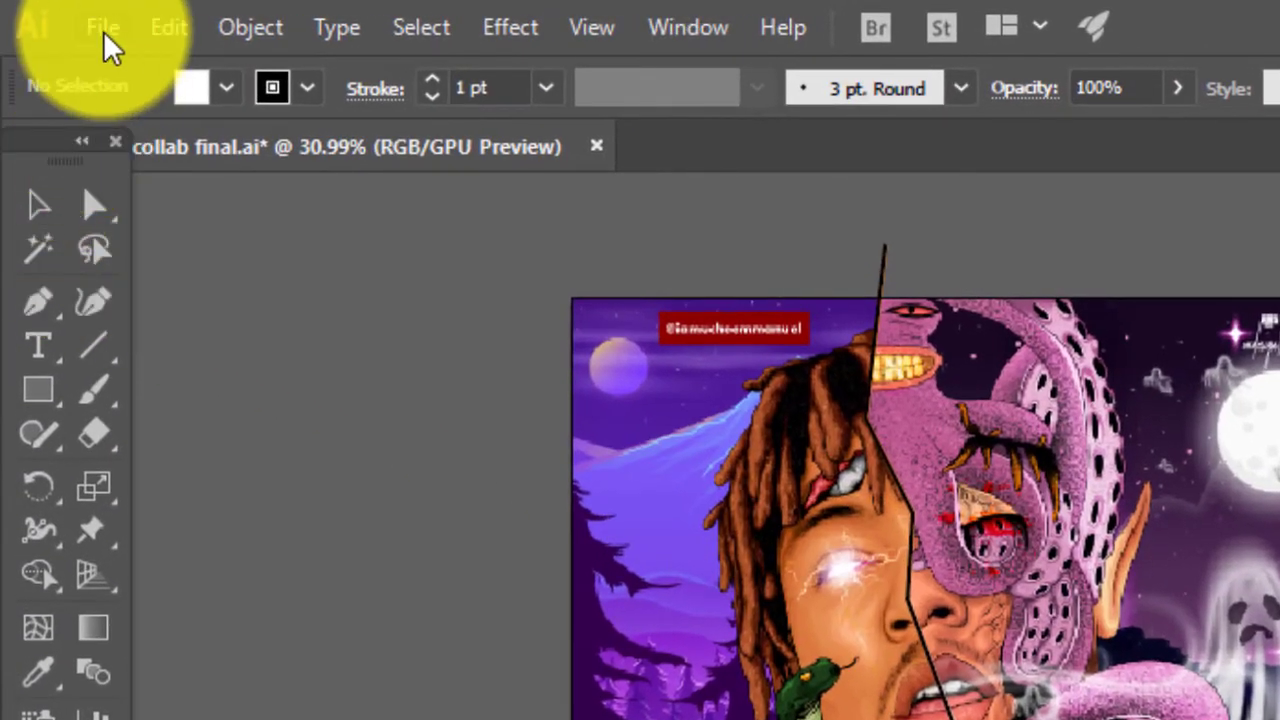
{"action": "left_click", "coordinate": [103, 31]}
{"action": "left_click", "coordinate": [308, 326]}
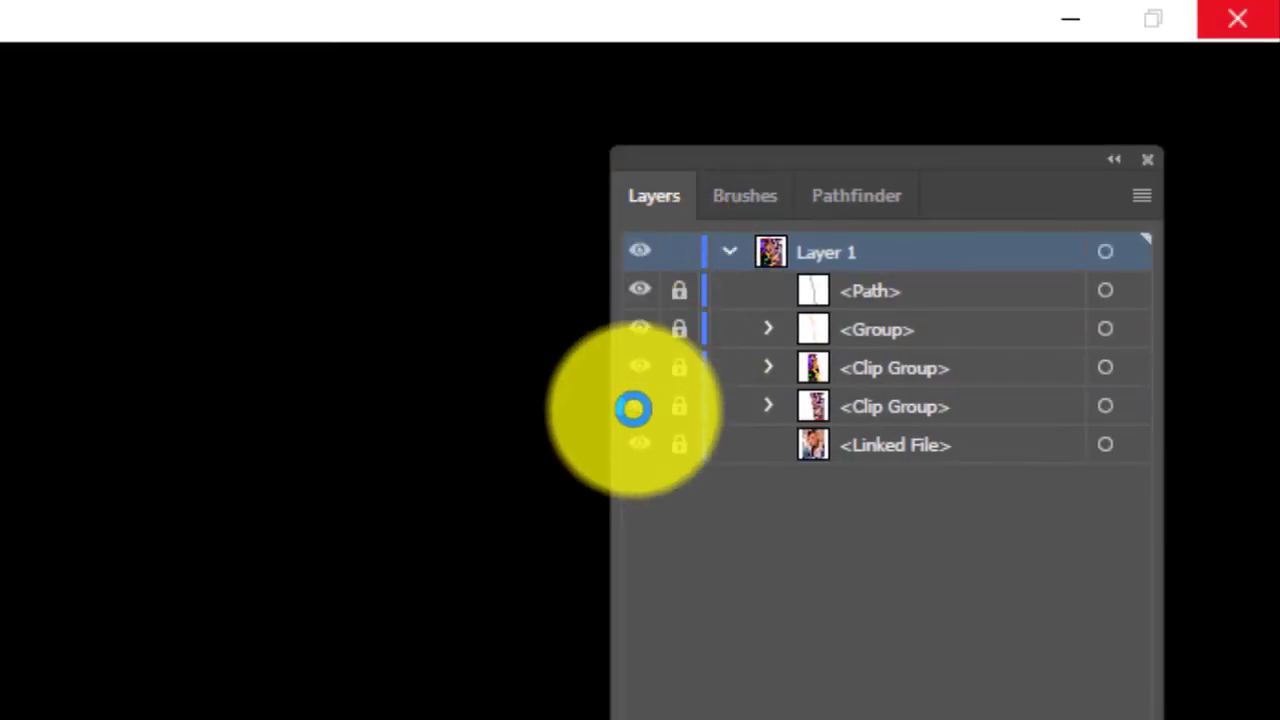
{"action": "left_click_drag", "start_coordinate": [640, 330], "coordinate": [650, 262]}
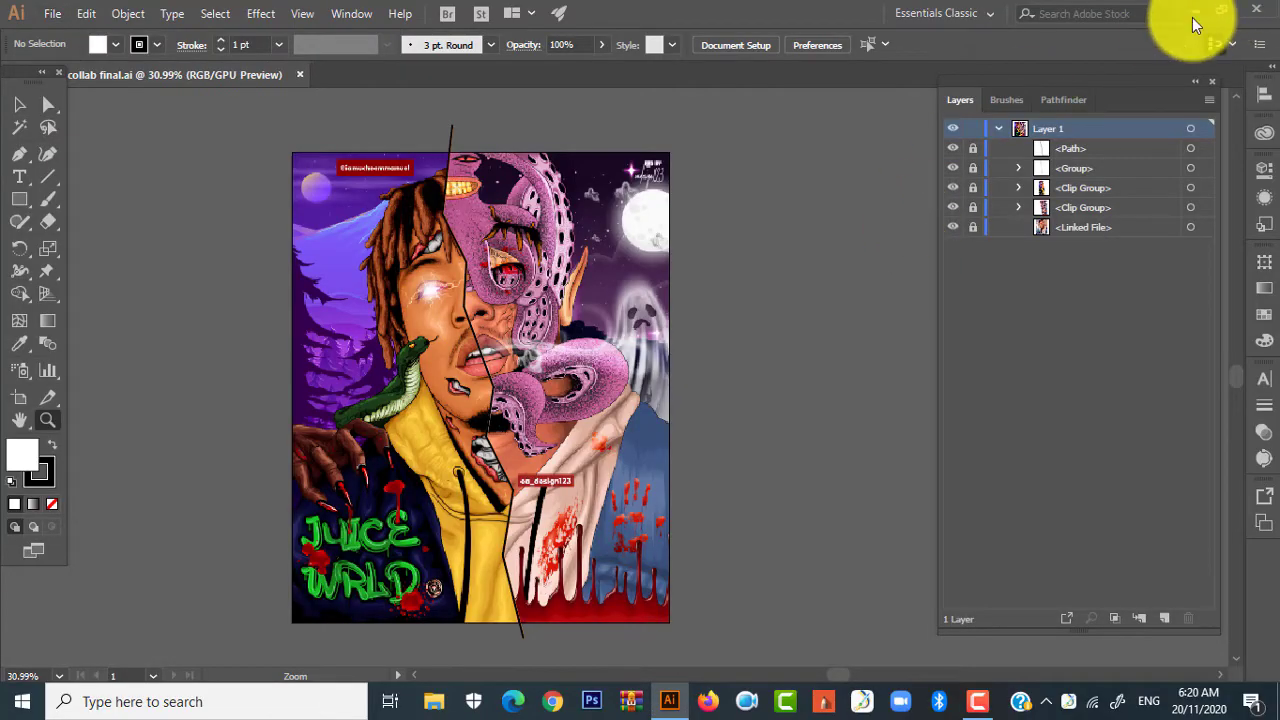
Refresh the desktop, confirm in Properties that the .ai file is 24.8 MB, then return to Illustrator.
{"action": "left_click", "coordinate": [1200, 10]}
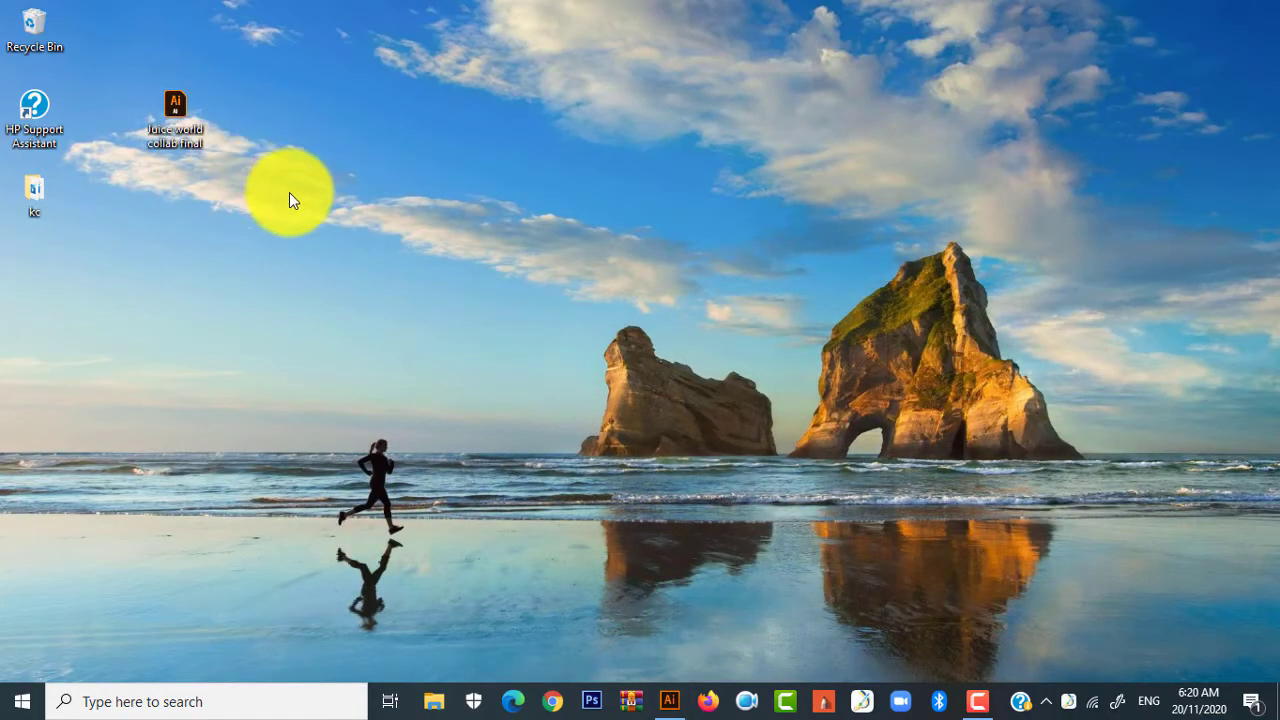
{"action": "right_click", "coordinate": [372, 187]}
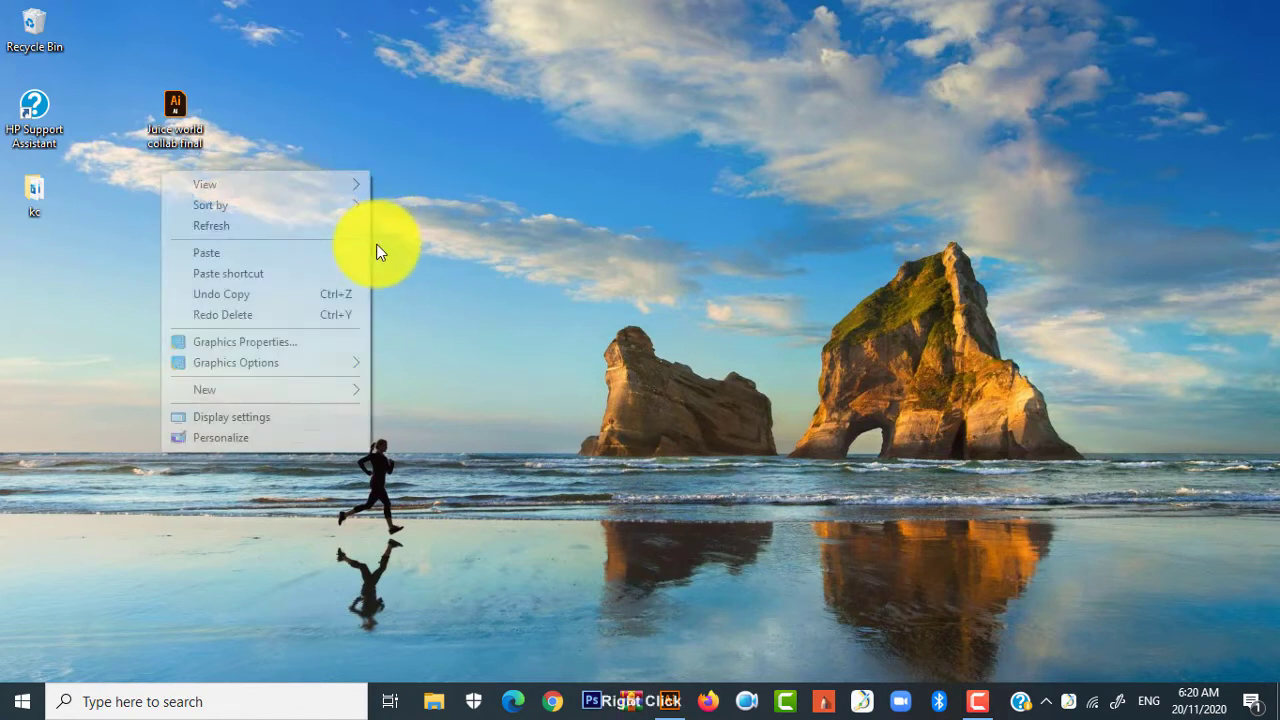
{"action": "left_click", "coordinate": [321, 228]}
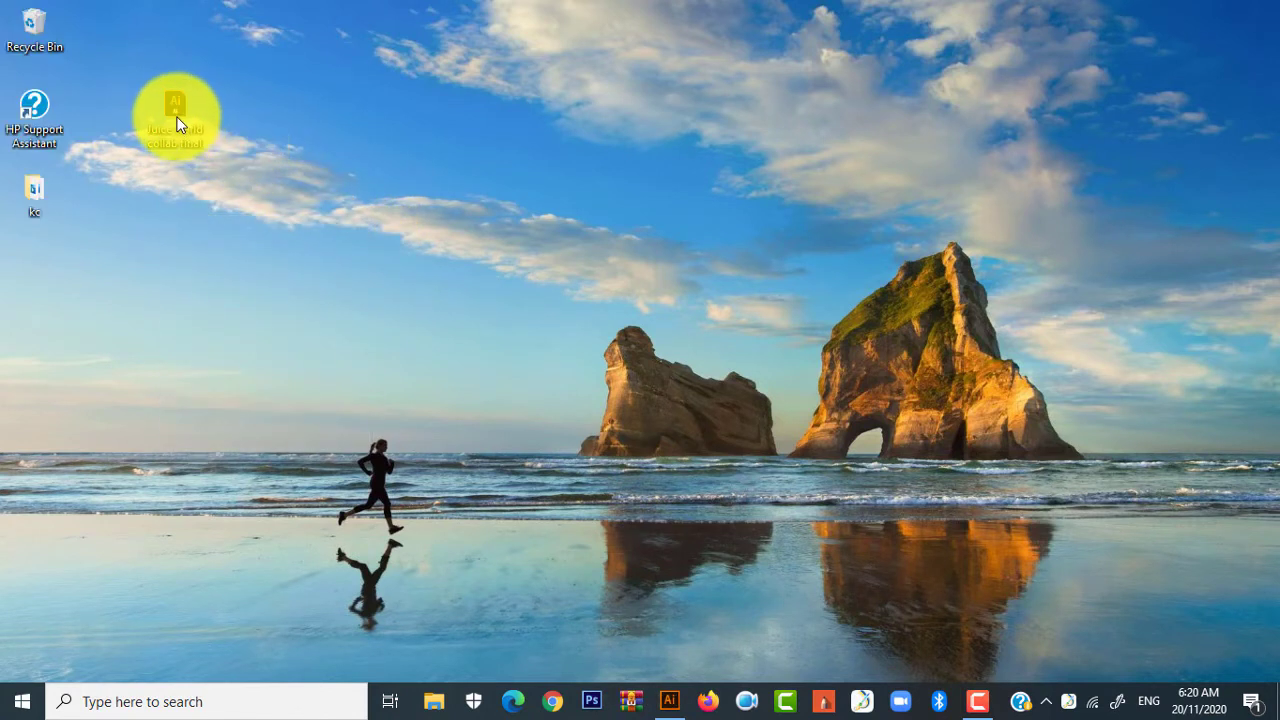
{"action": "right_click", "coordinate": [163, 108]}
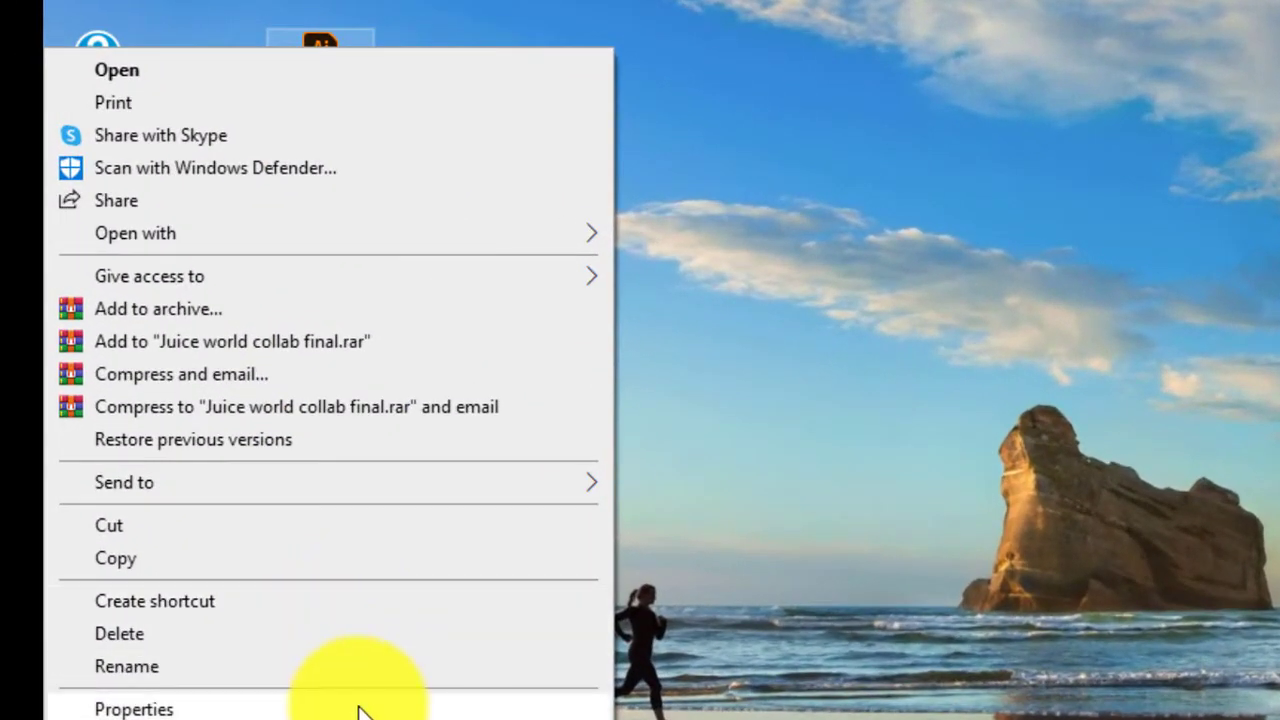
{"action": "left_click", "coordinate": [352, 706]}
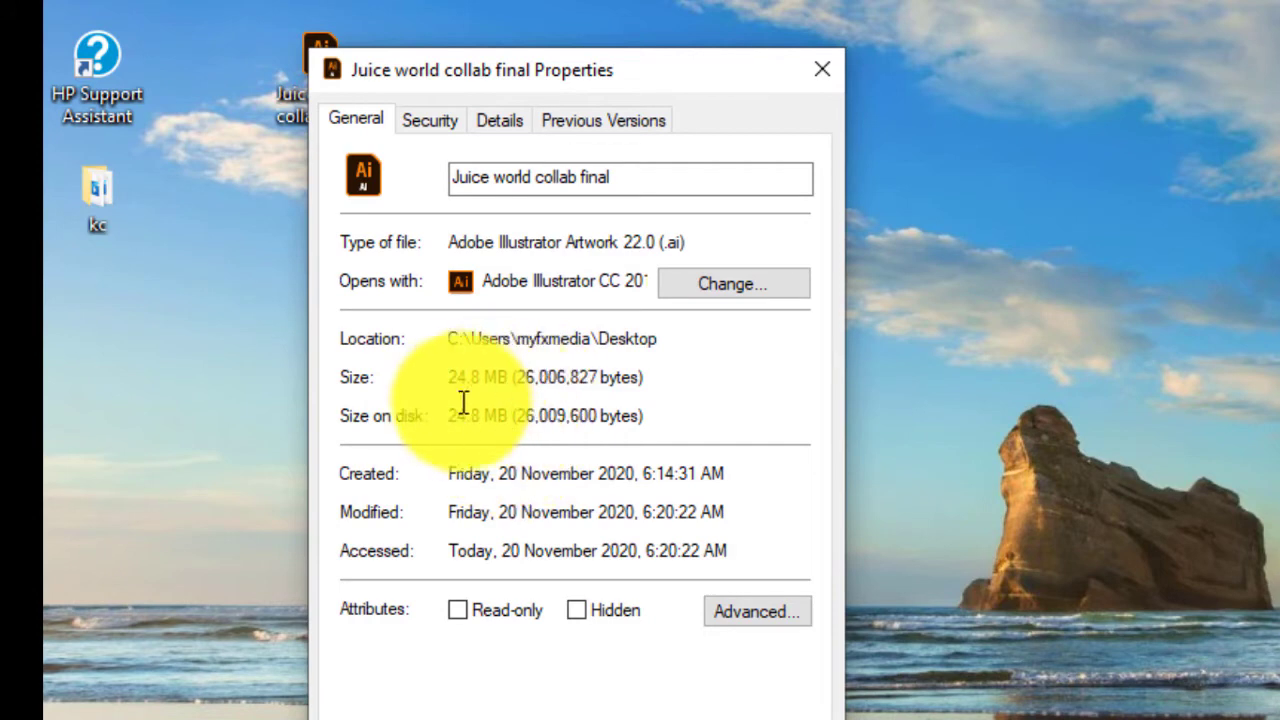
{"action": "left_click", "coordinate": [831, 70]}
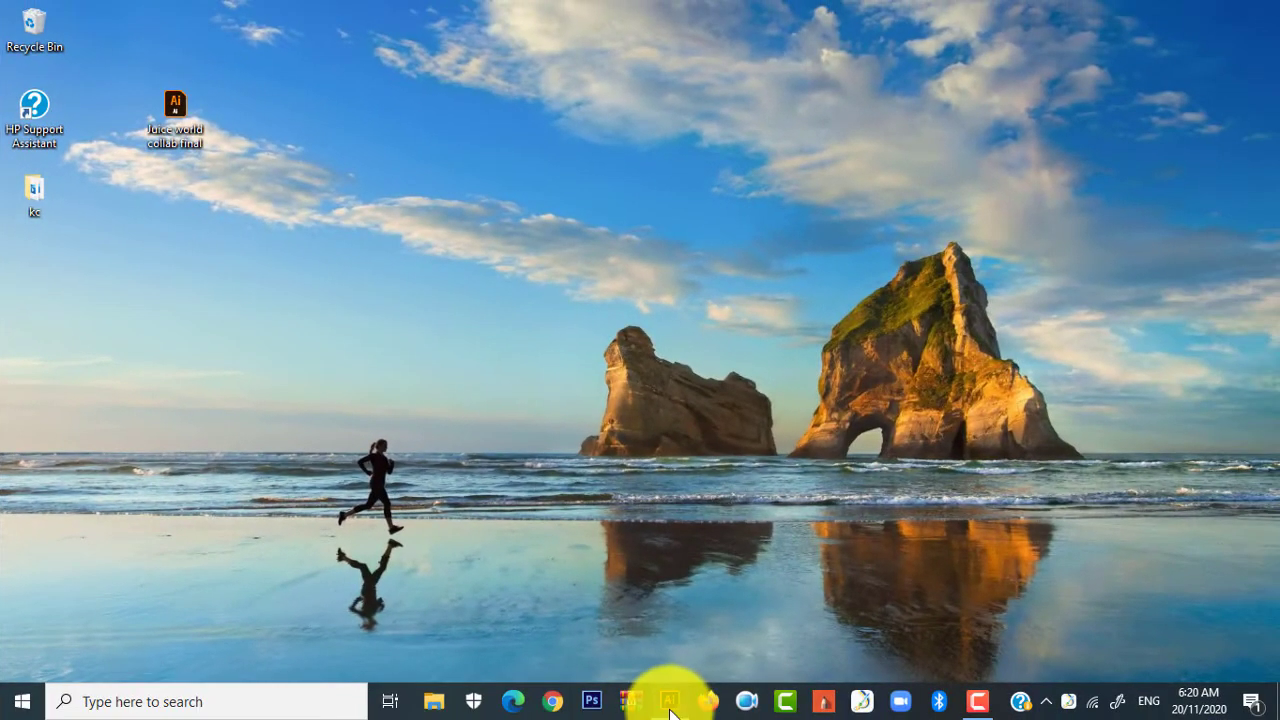
{"action": "left_click", "coordinate": [668, 700]}
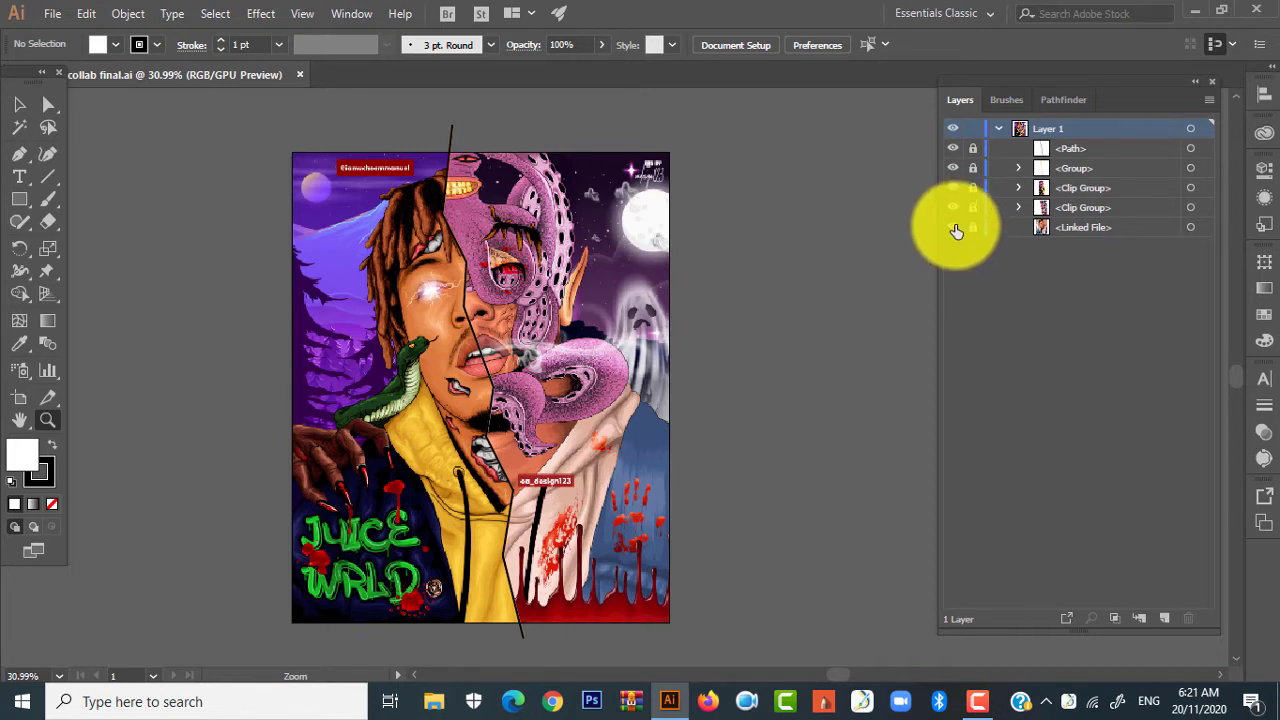
Hide every sublayer so the artboard goes blank and save the file.
{"action": "left_click_drag", "start_coordinate": [955, 230], "coordinate": [955, 150]}
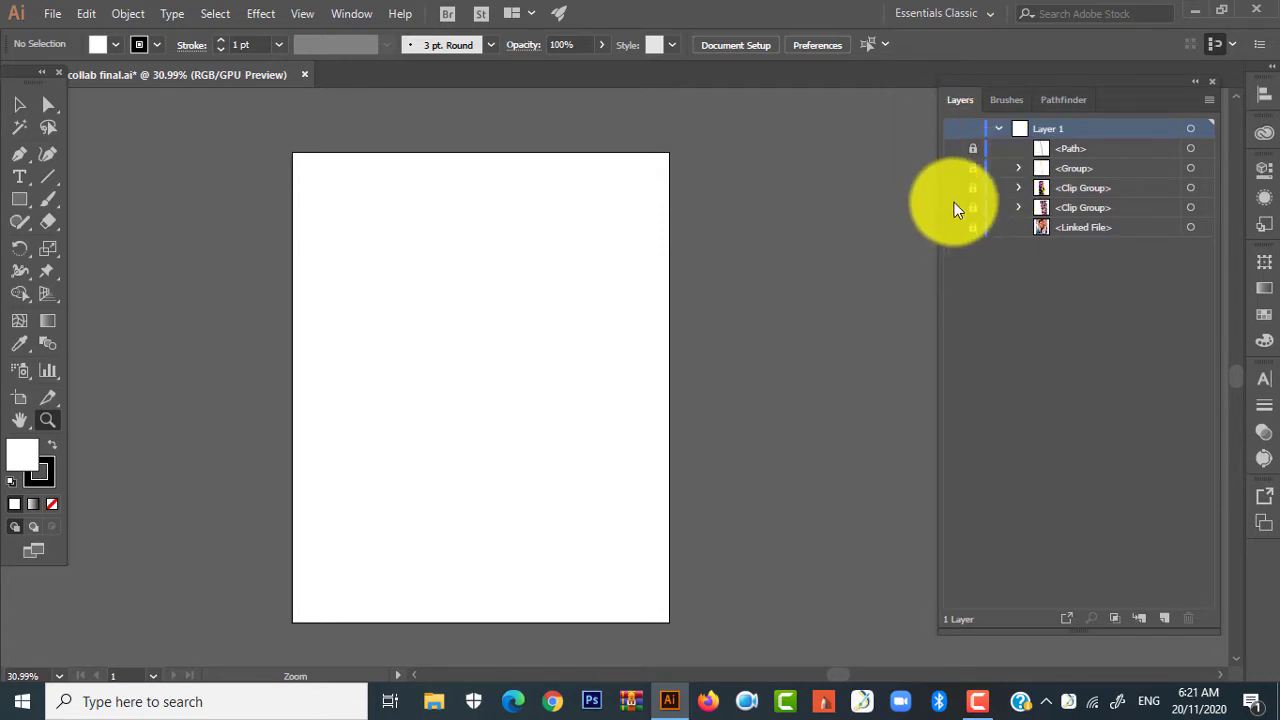
{"action": "left_click", "coordinate": [50, 13]}
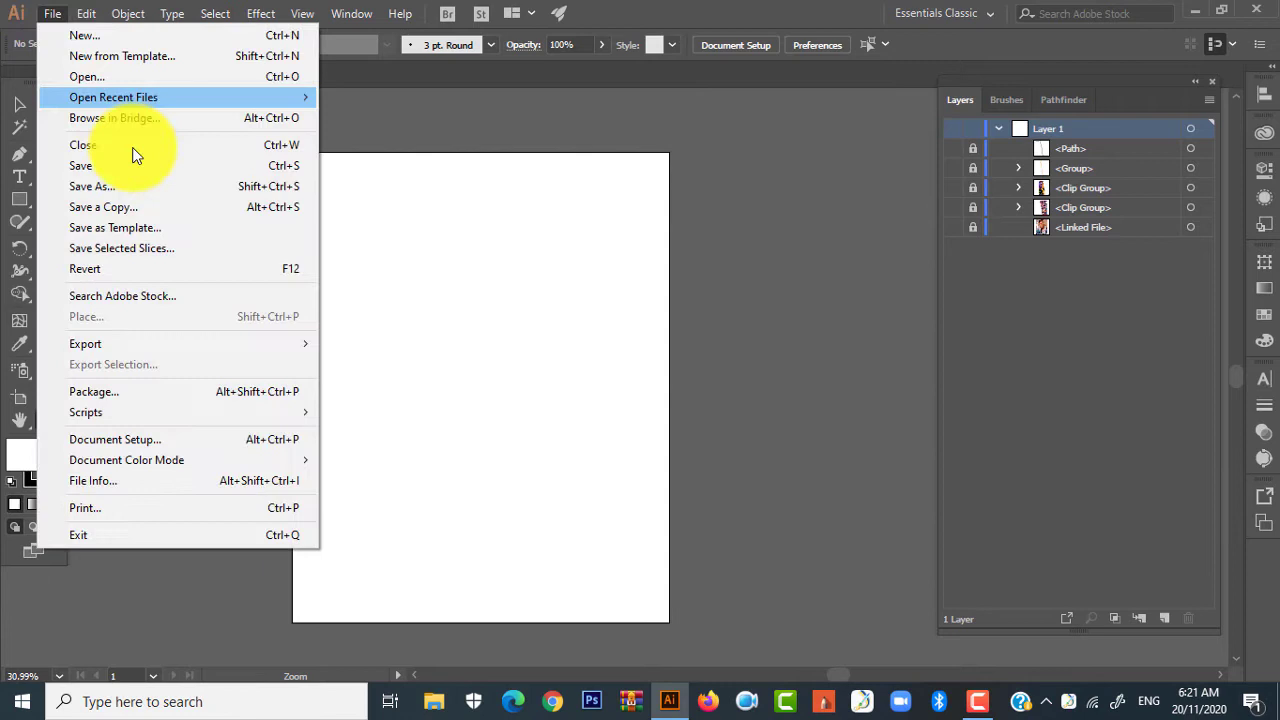
{"action": "left_click", "coordinate": [180, 166]}
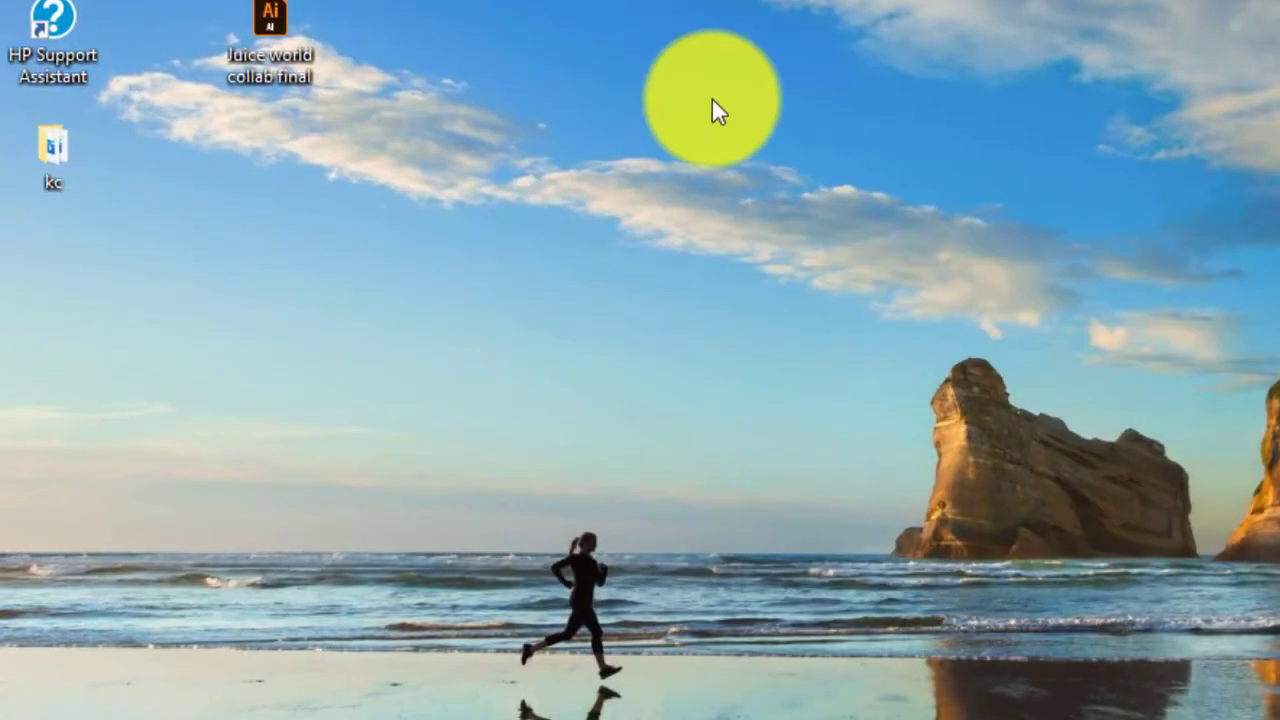
{"action": "right_click", "coordinate": [637, 9]}
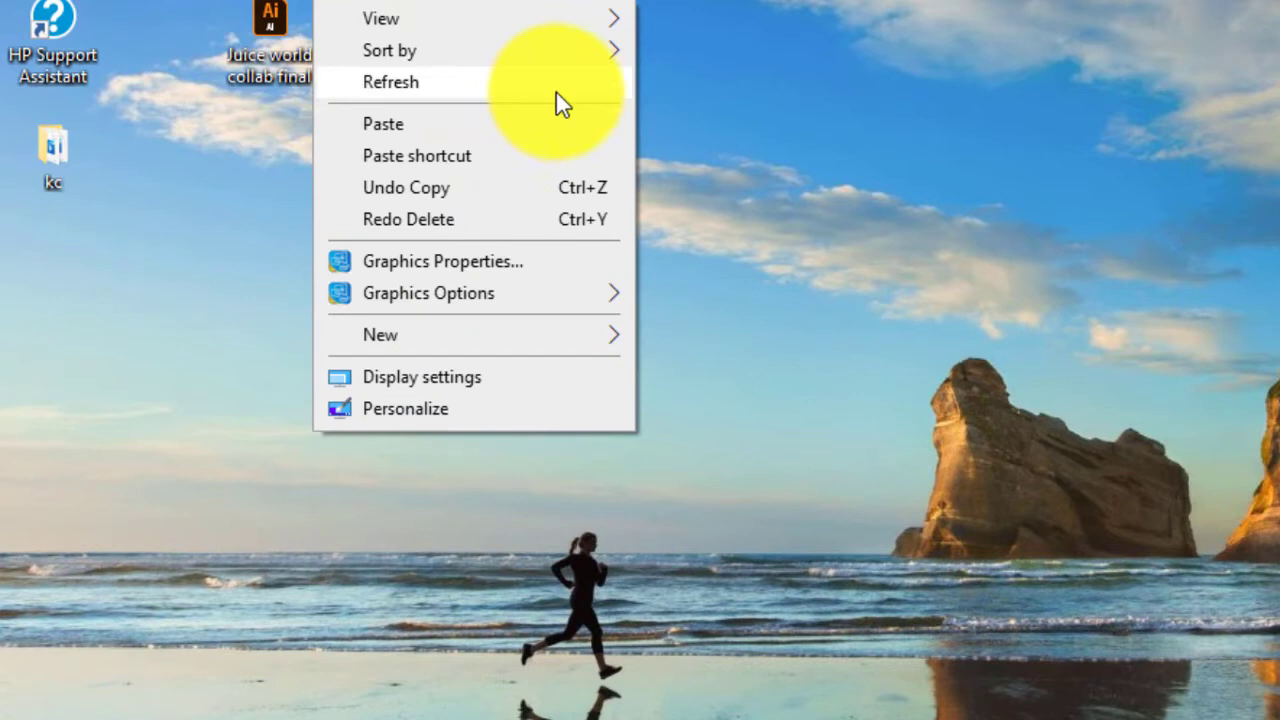
{"action": "left_click", "coordinate": [556, 92]}
{"action": "double_click", "coordinate": [268, 31]}
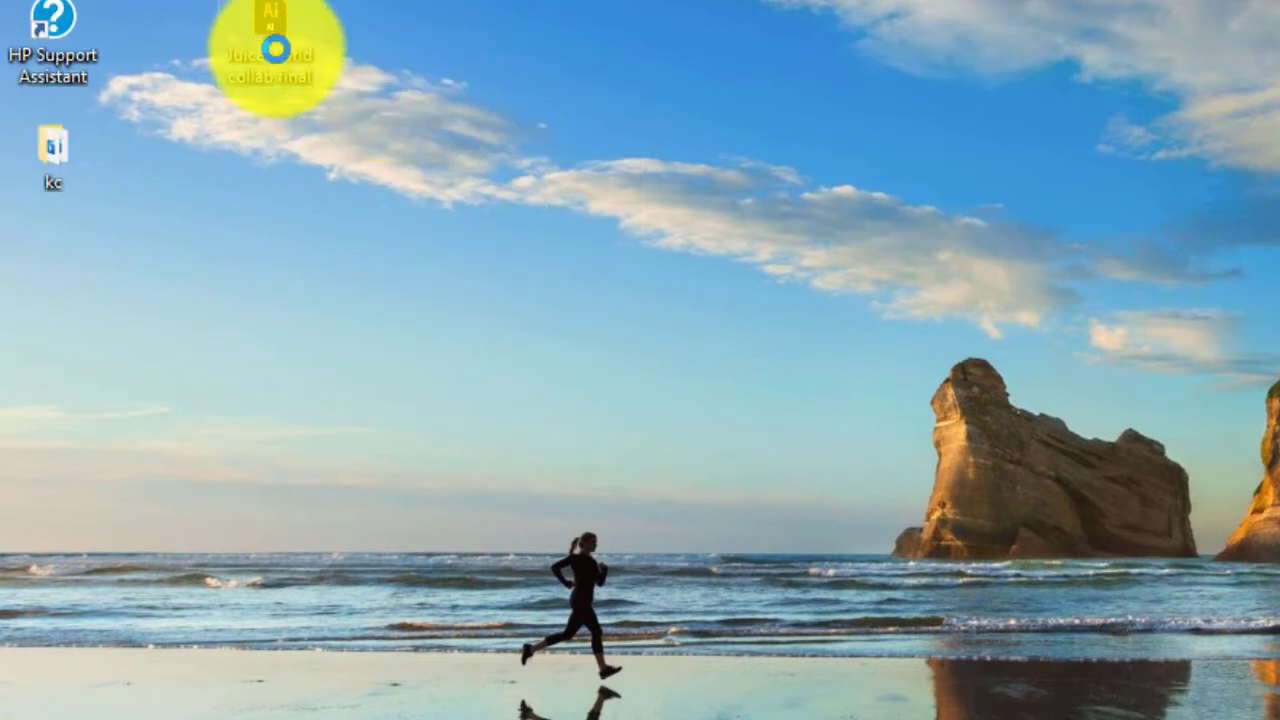
{"action": "right_click", "coordinate": [275, 48]}
{"action": "left_click", "coordinate": [386, 666]}
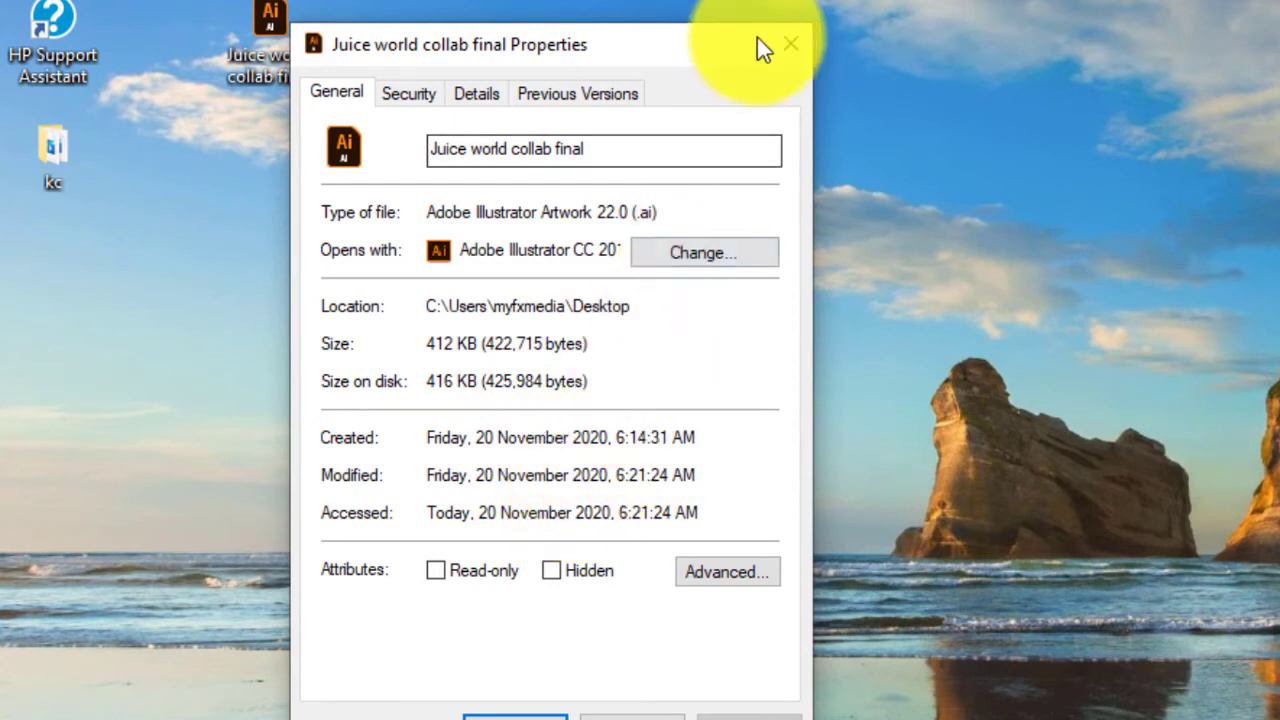
{"action": "left_click", "coordinate": [792, 44]}
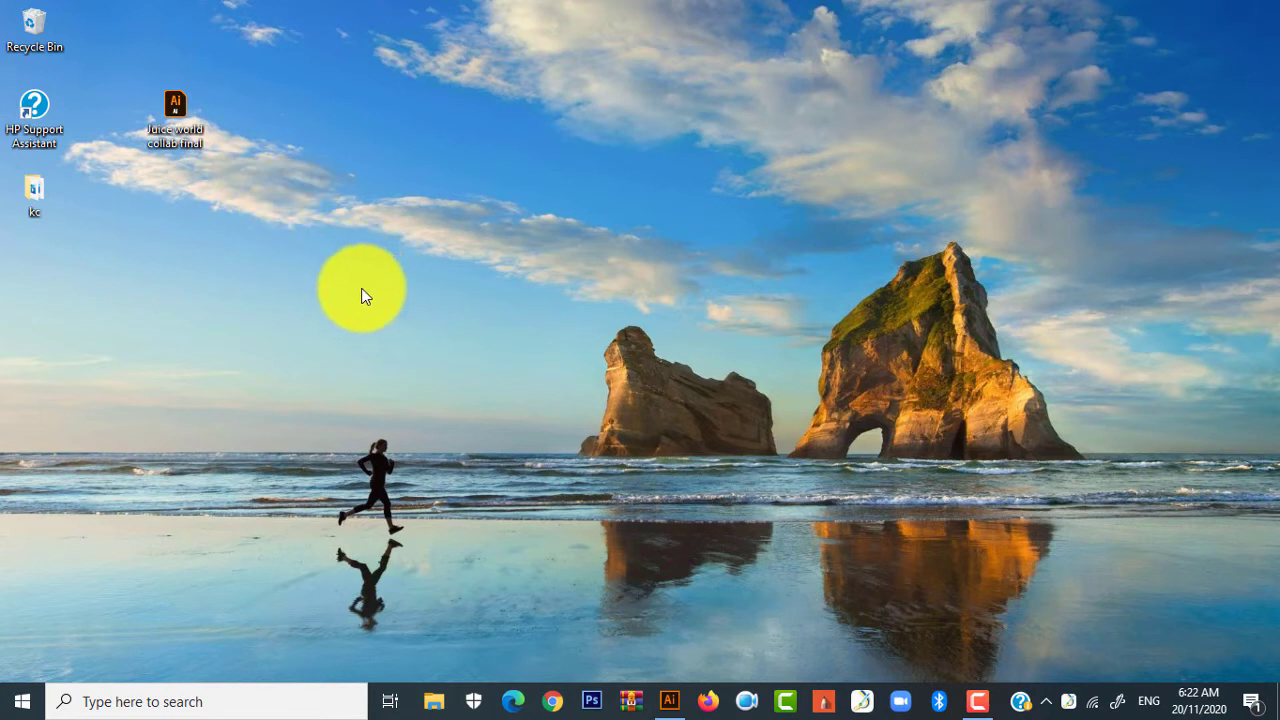
Close the collab document and reopen 'Juice world collab final' from the desktop.
{"action": "left_click", "coordinate": [669, 703]}
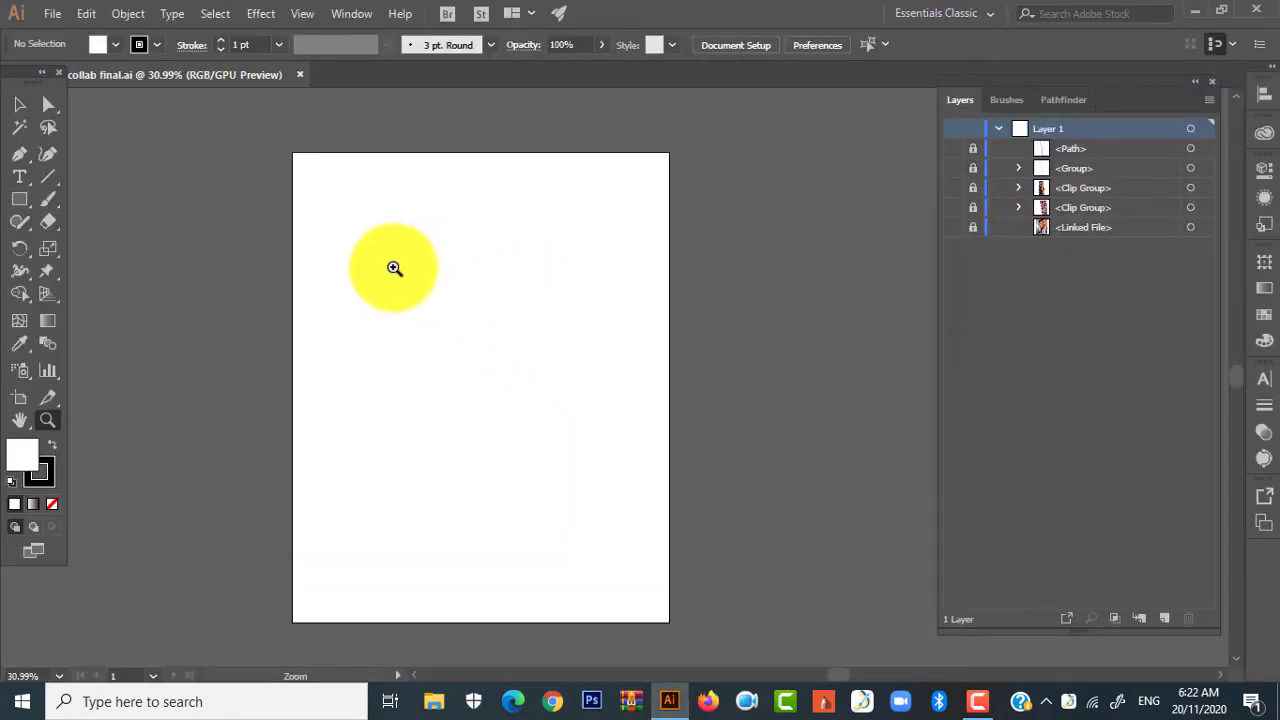
{"action": "left_click", "coordinate": [302, 75]}
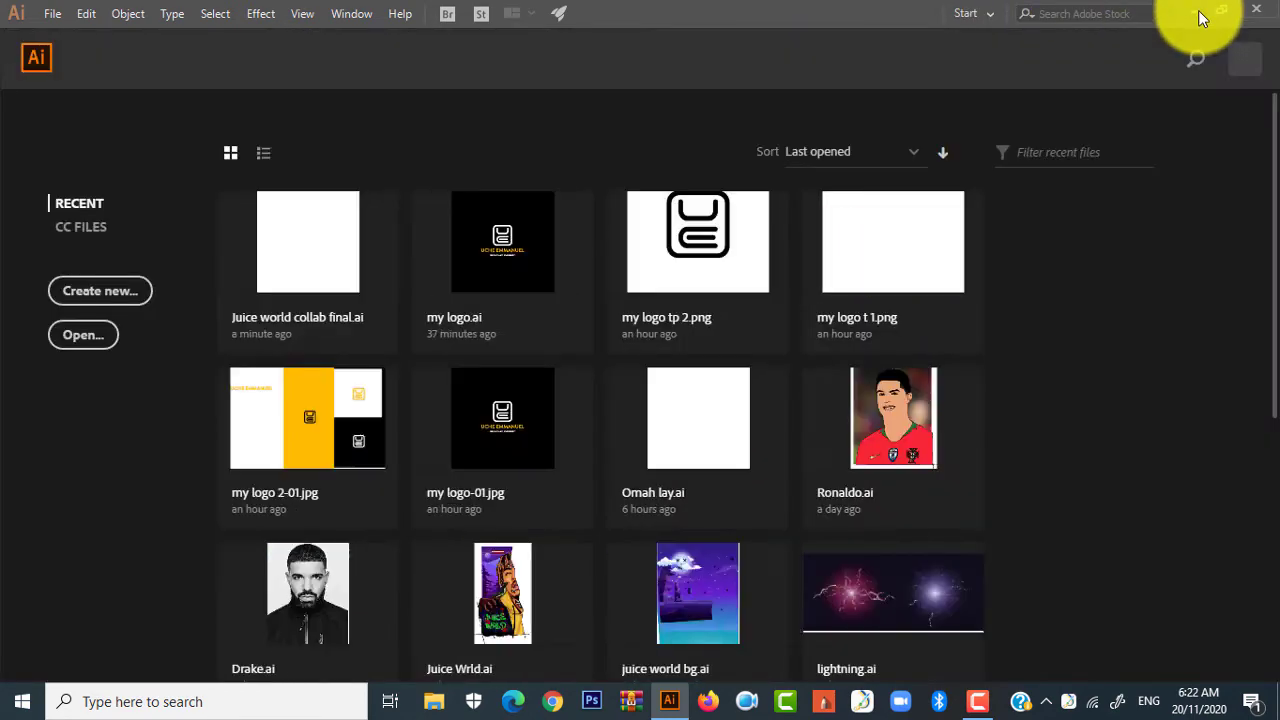
{"action": "left_click", "coordinate": [1196, 10]}
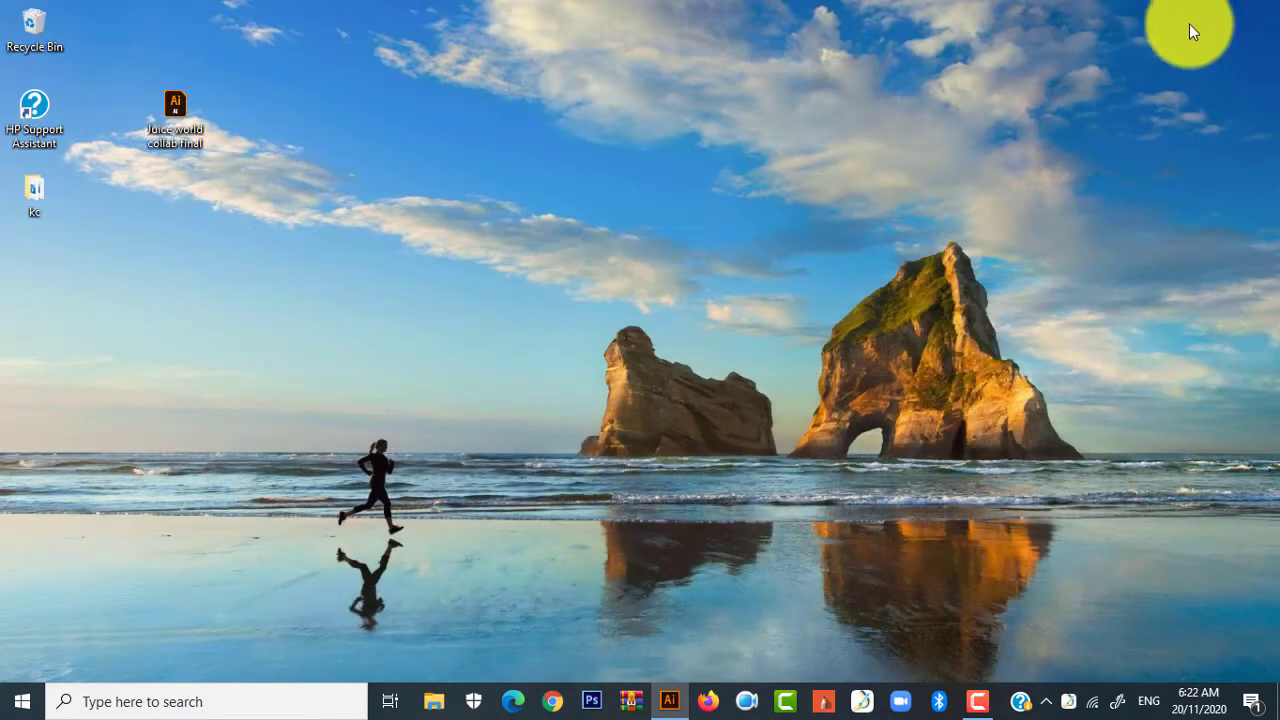
{"action": "double_click", "coordinate": [180, 102]}
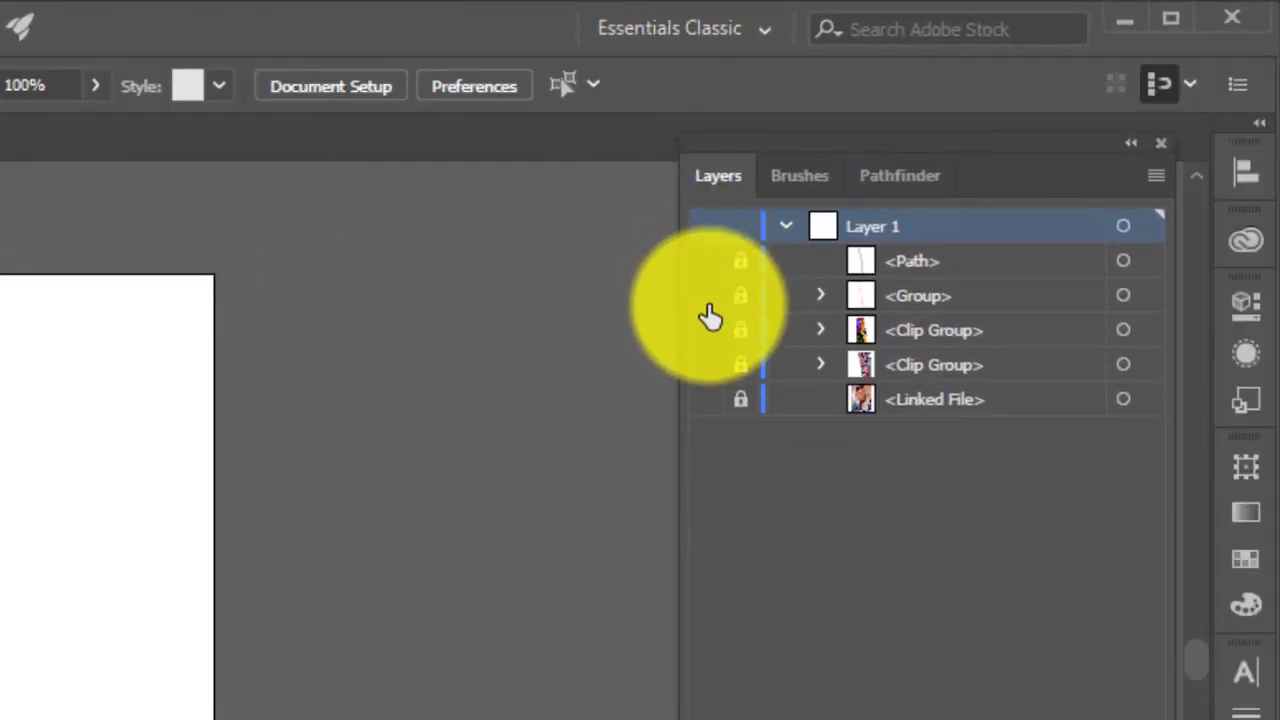
Turn visibility back on for Layer 1, its sublayers and the Linked File artwork.
{"action": "left_click", "coordinate": [703, 228]}
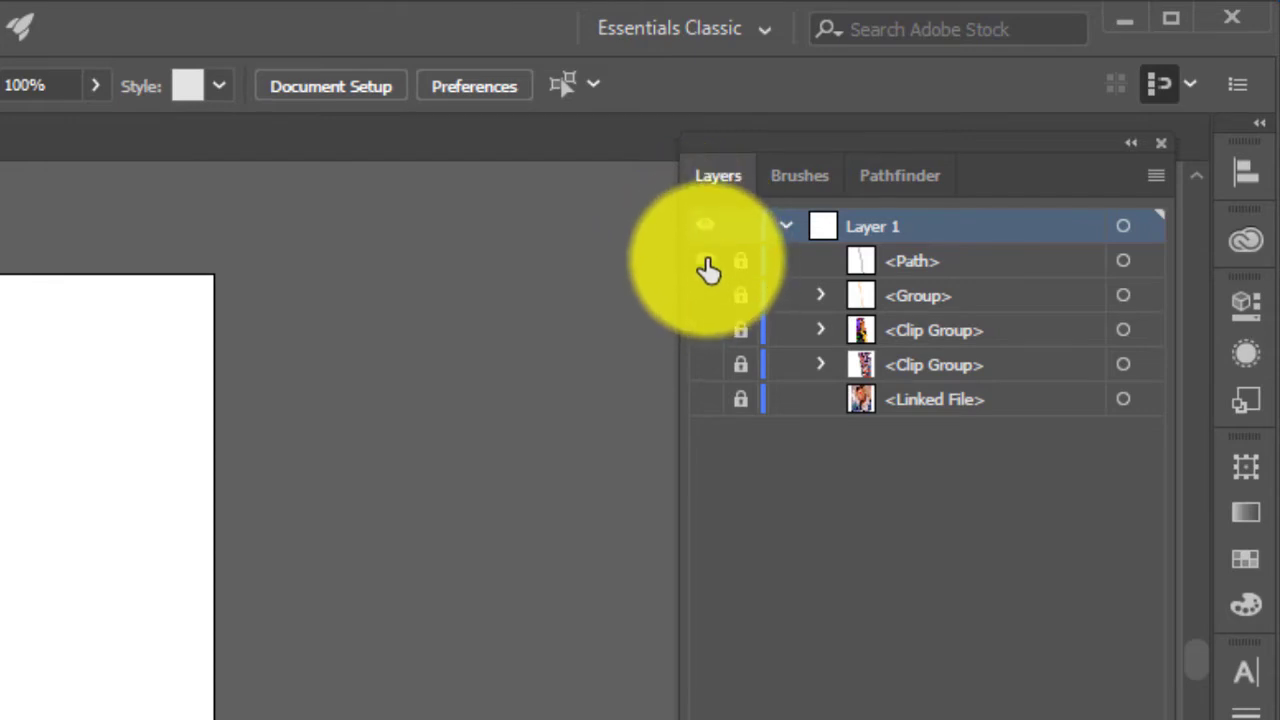
{"action": "left_click", "coordinate": [706, 399]}
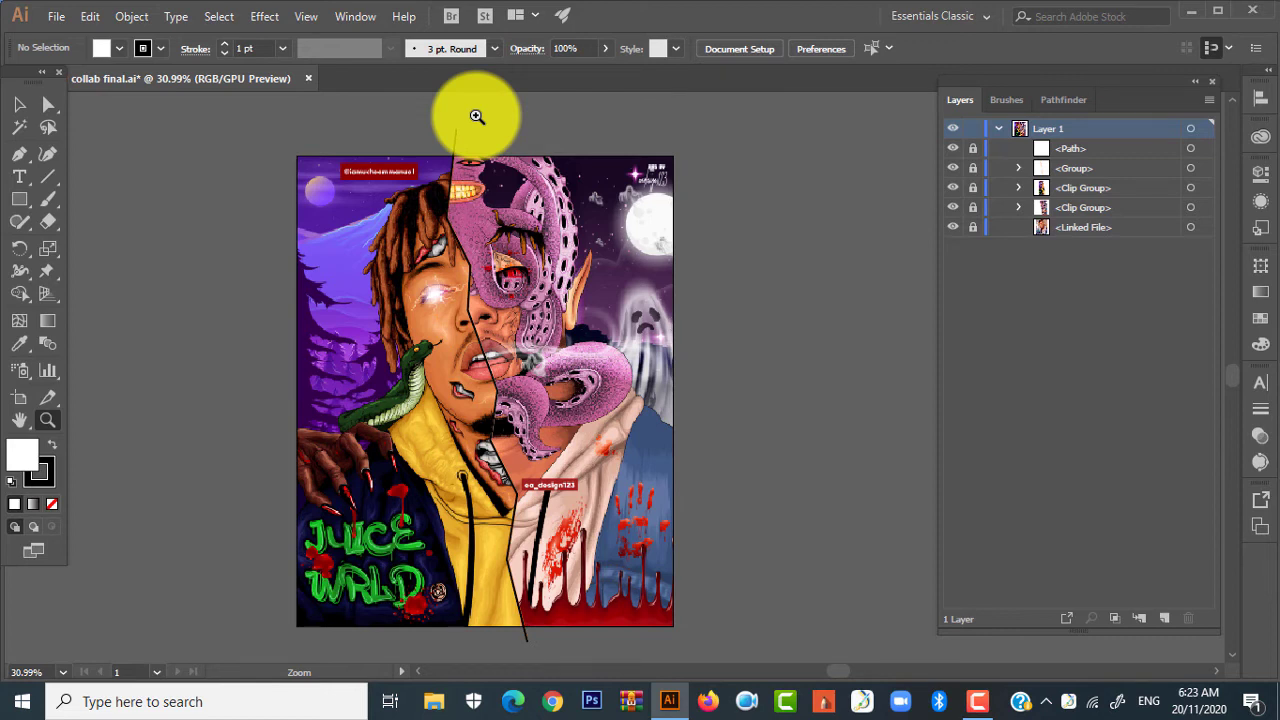
{"action": "left_click_drag", "start_coordinate": [343, 280], "coordinate": [443, 271]}
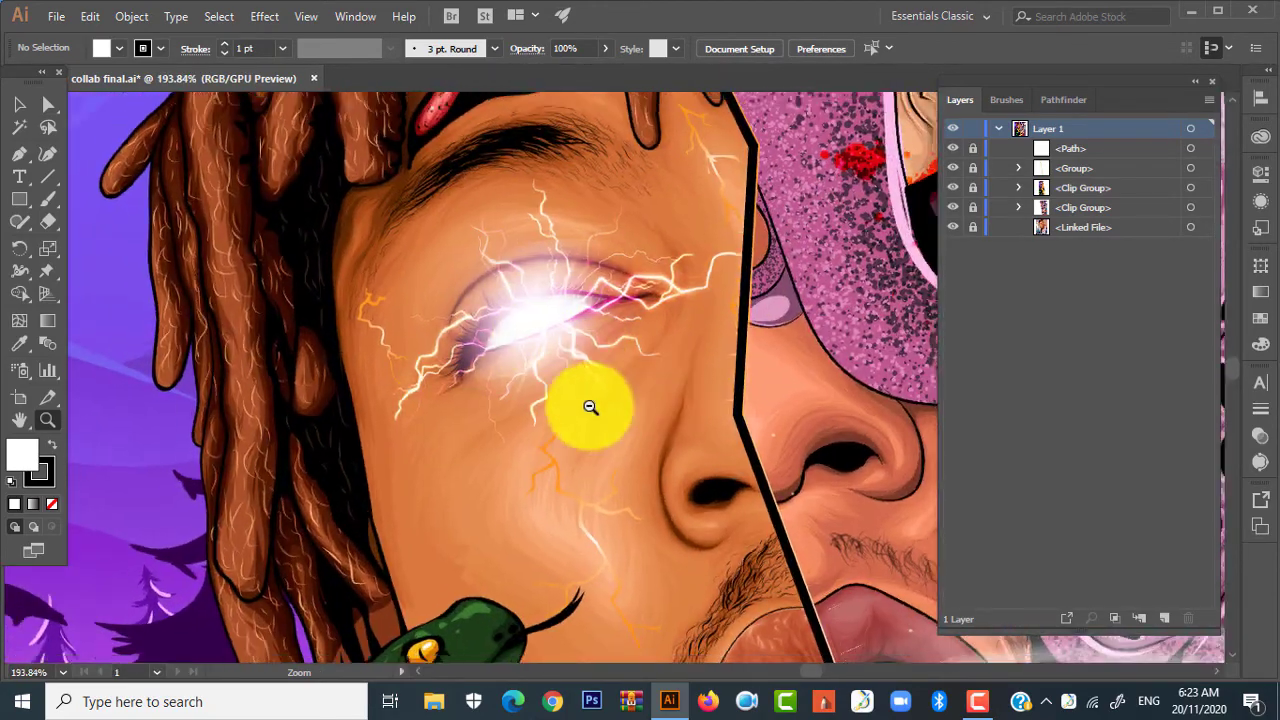
{"action": "left_click_drag", "start_coordinate": [590, 407], "coordinate": [779, 369]}
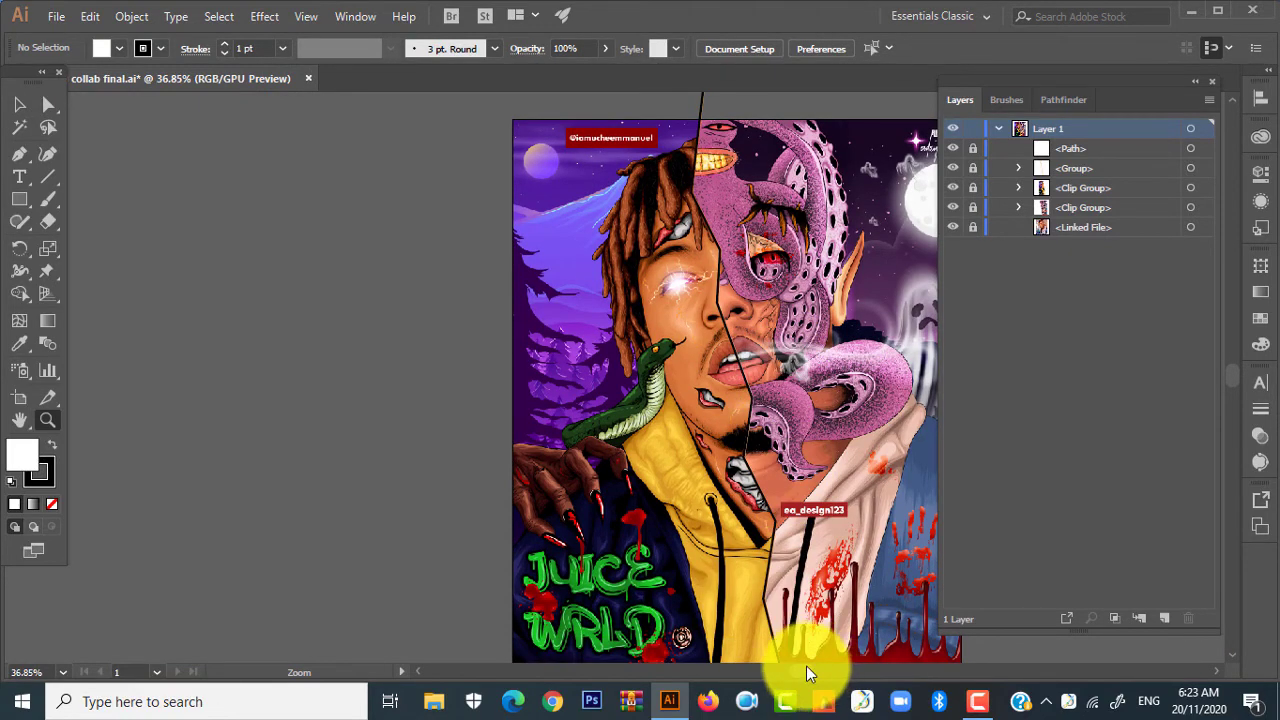
{"action": "left_click_drag", "start_coordinate": [806, 665], "coordinate": [827, 663]}
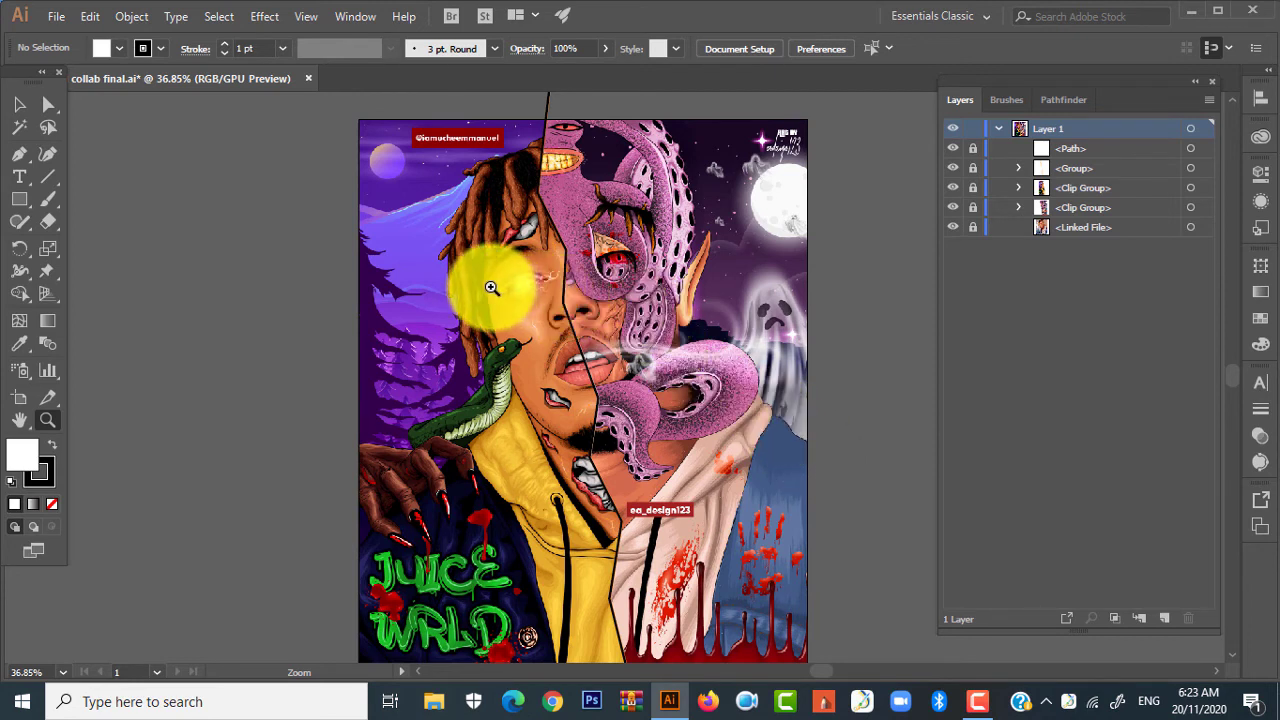
{"action": "left_click", "coordinate": [952, 150]}
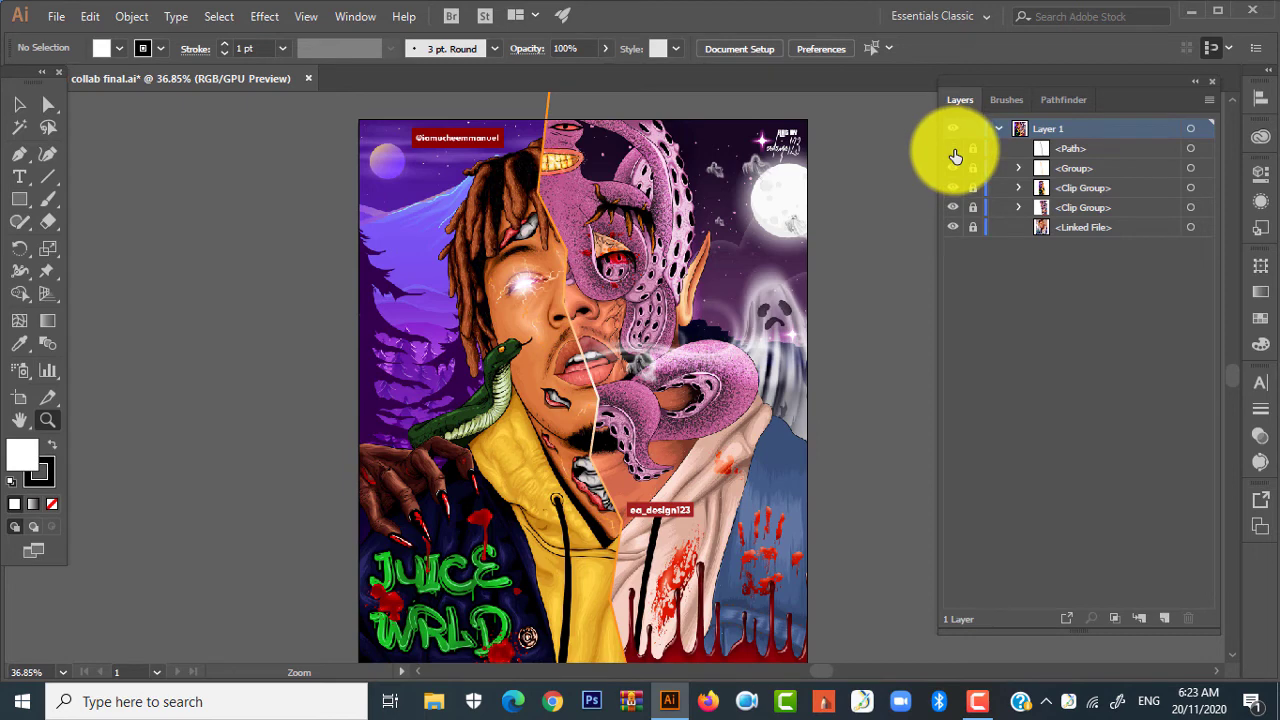
{"action": "left_click", "coordinate": [952, 148]}
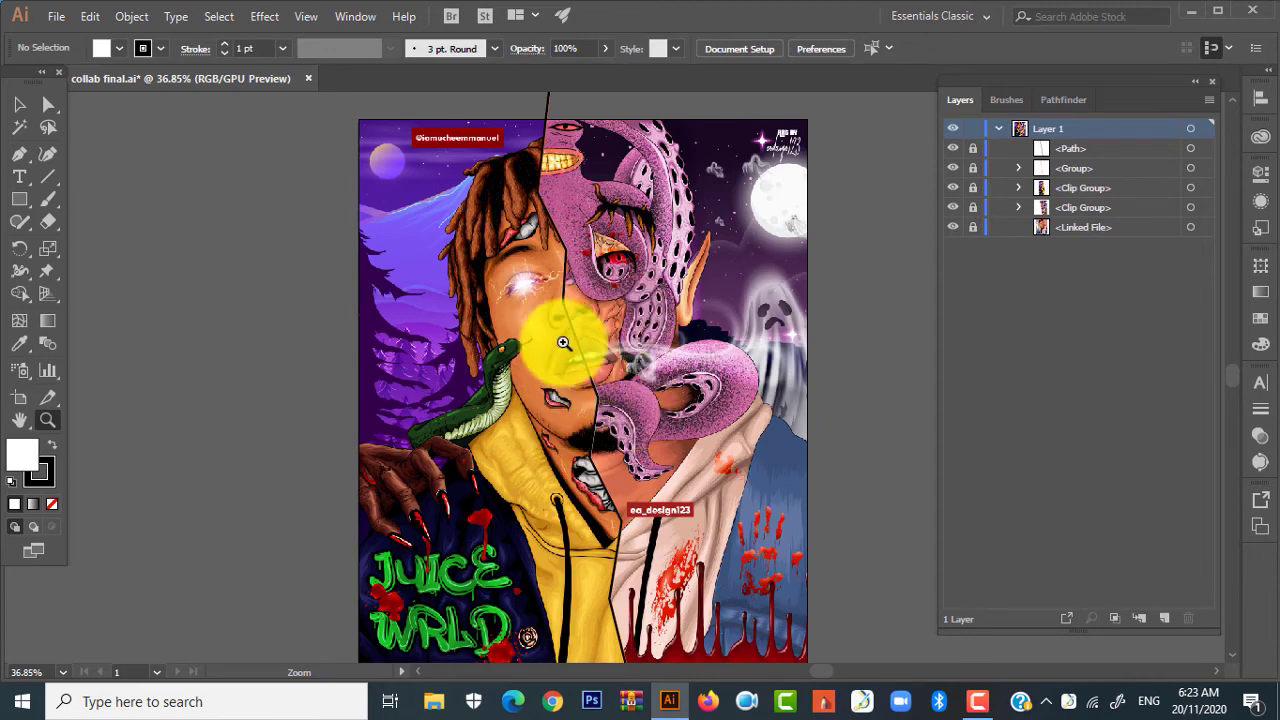
{"action": "left_click_drag", "start_coordinate": [578, 366], "coordinate": [378, 240]}
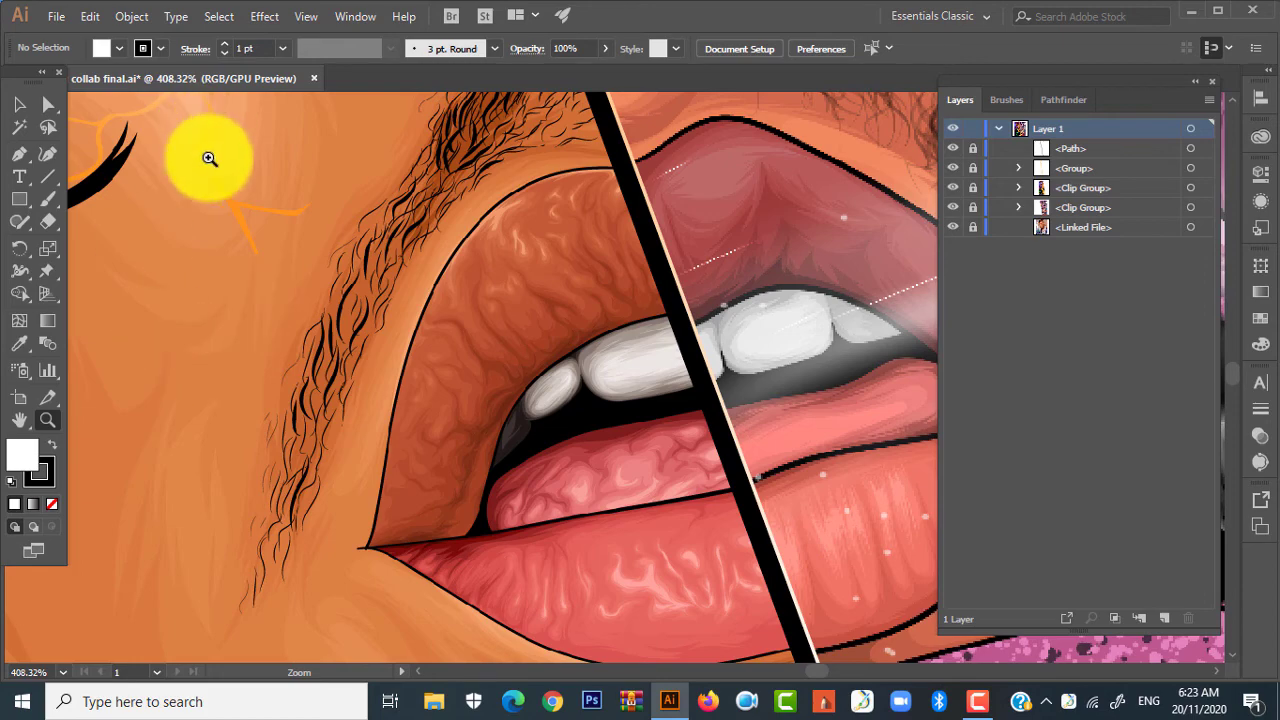
{"action": "left_click_drag", "start_coordinate": [508, 351], "coordinate": [386, 452]}
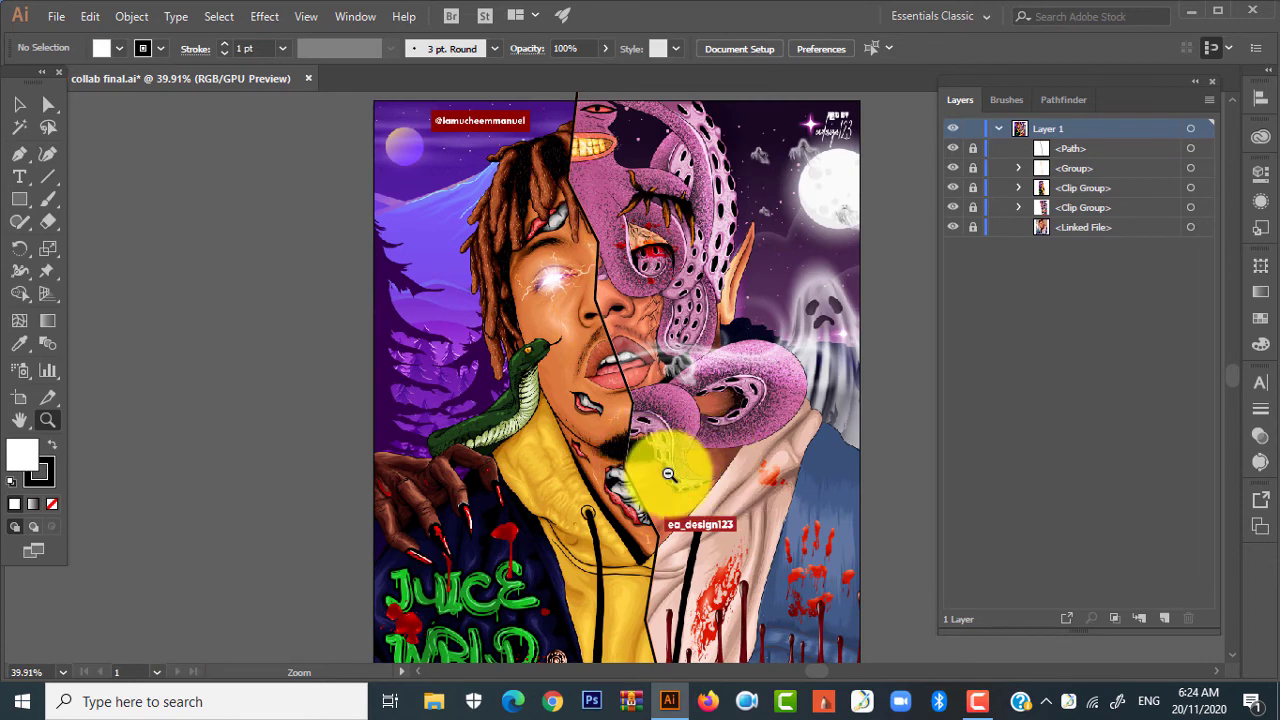
{"action": "left_click", "coordinate": [660, 475], "text": "alt"}
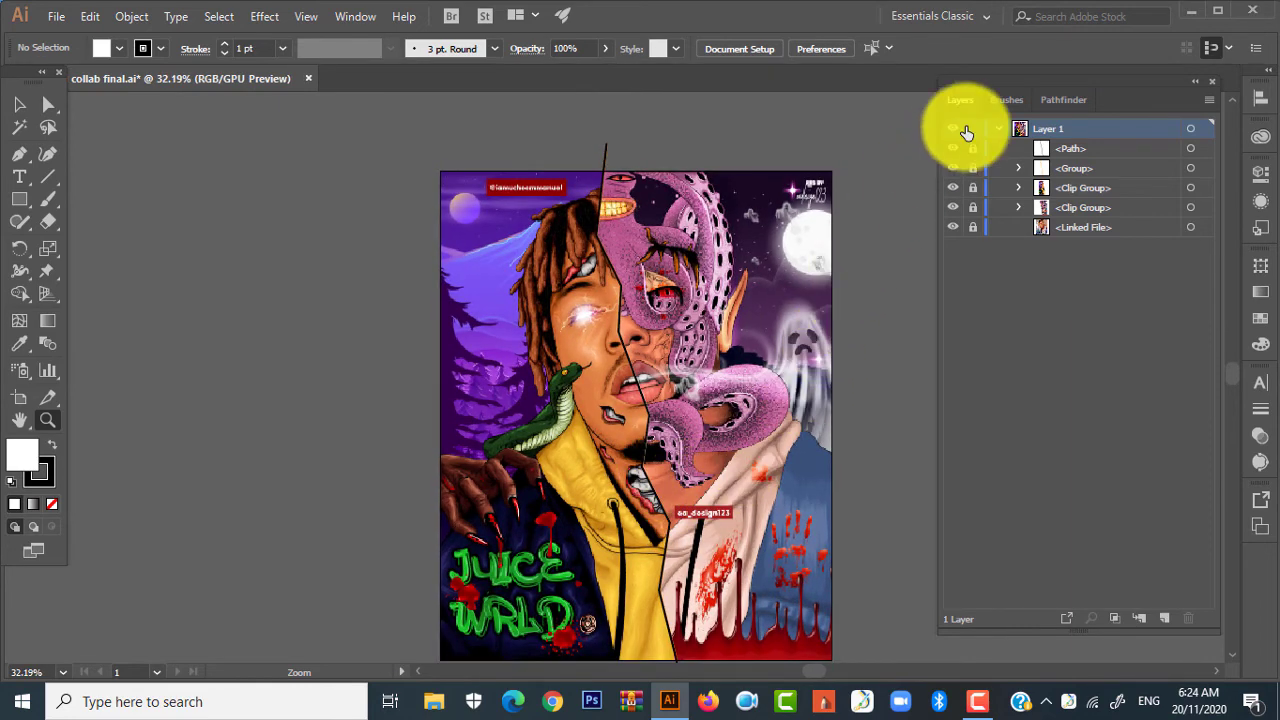